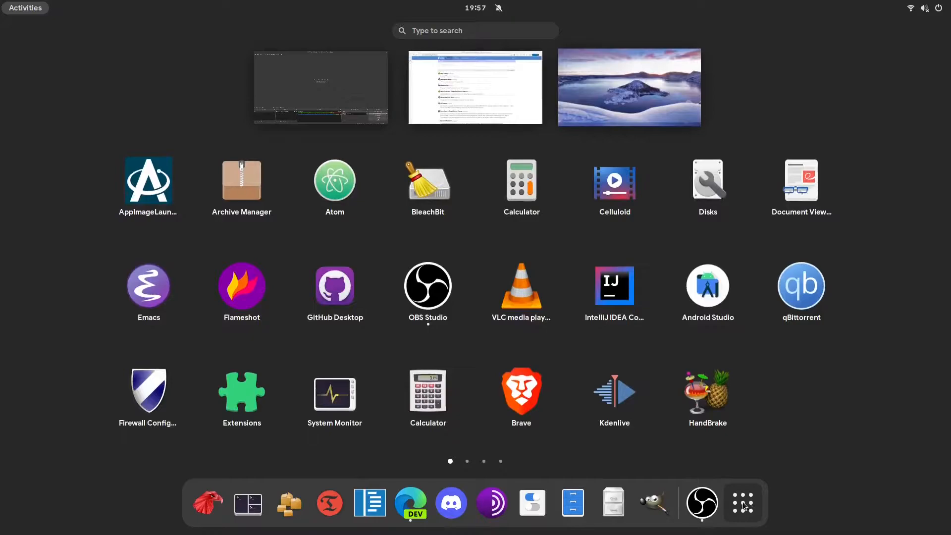
- Examine the GNOME app grid, the system menu, and the calendar with its notification area on the empty desktop
{"action": "left_click", "coordinate": [742, 501]}
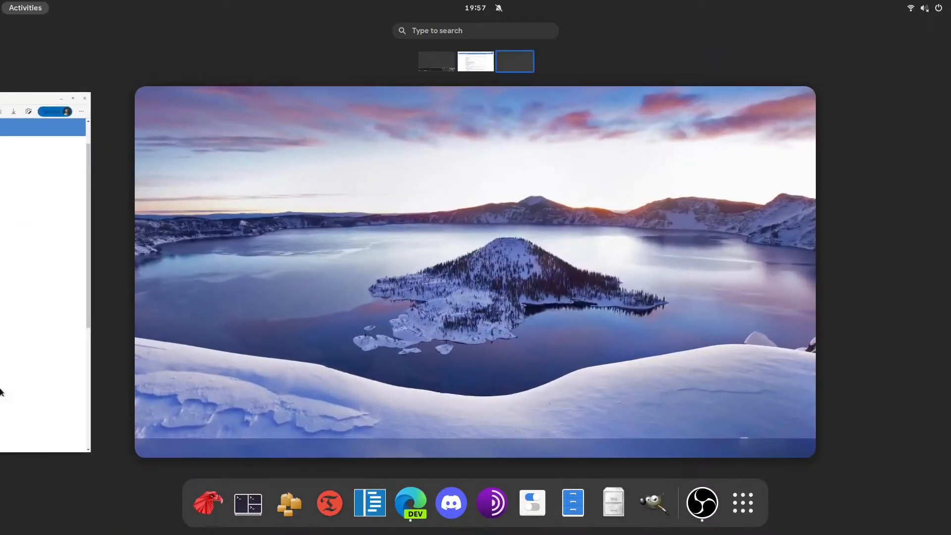
{"action": "left_click", "coordinate": [754, 302]}
{"action": "left_click", "coordinate": [924, 7]}
{"action": "left_click", "coordinate": [646, 118]}
{"action": "left_click", "coordinate": [475, 8]}
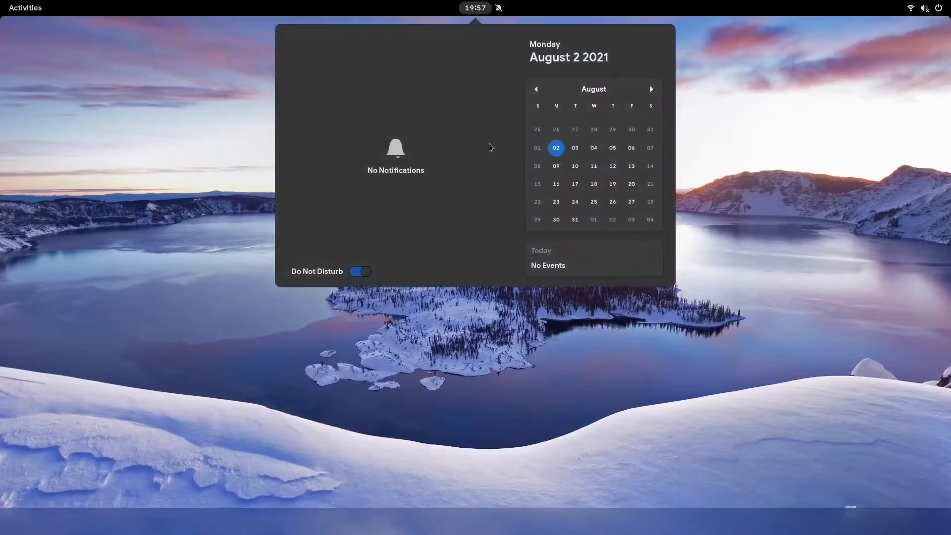
{"action": "left_click", "coordinate": [748, 355]}
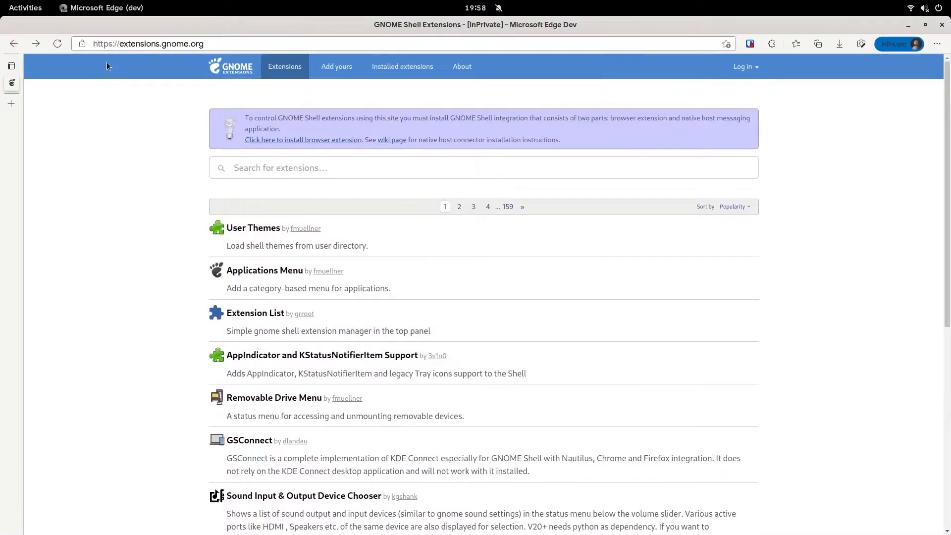
- Look through the first page of popular extensions on extensions.gnome.org, including Sound Input & Output Device Chooser
{"action": "left_click_drag", "start_coordinate": [119, 44], "coordinate": [194, 44]}
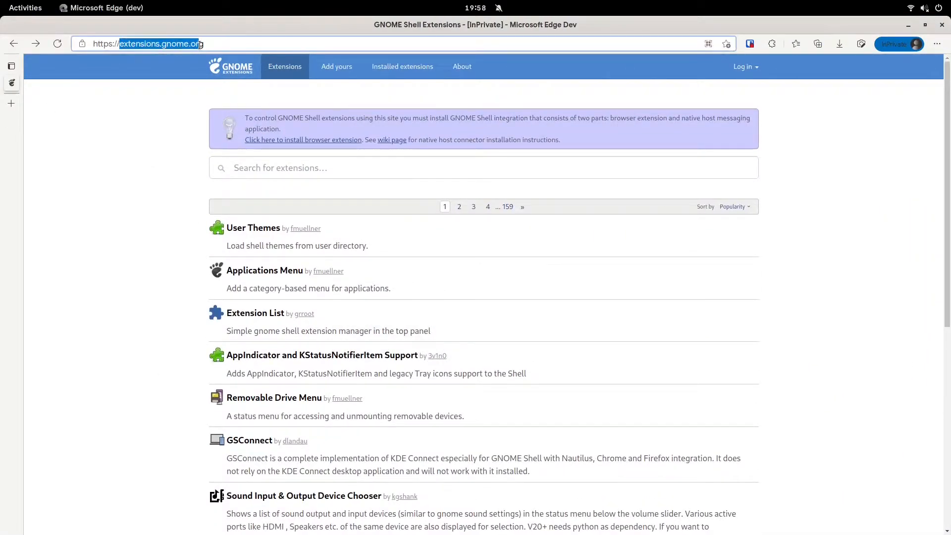
{"action": "left_click", "coordinate": [151, 154]}
{"action": "scroll", "coordinate": [225, 211], "scroll_direction": "down", "scroll_amount": 2}
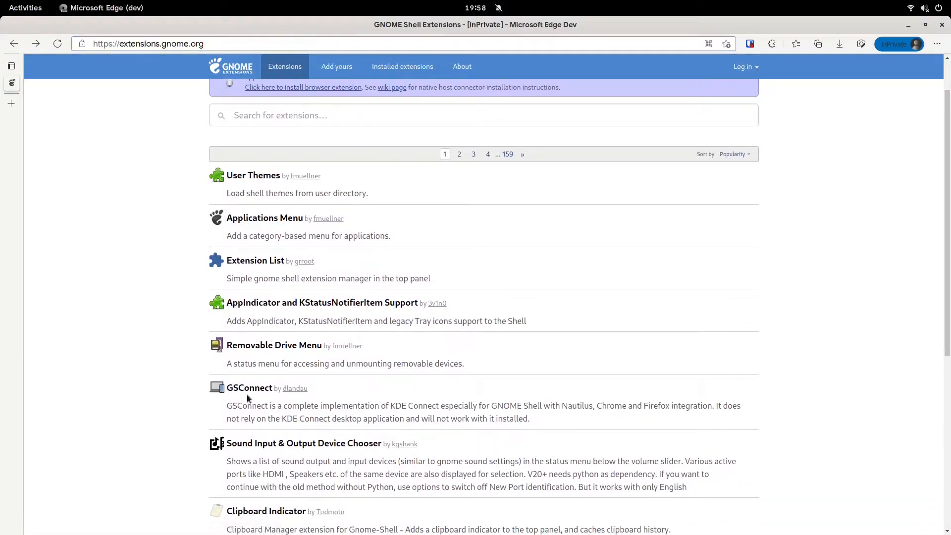
{"action": "scroll", "coordinate": [757, 362], "scroll_direction": "down", "scroll_amount": 4}
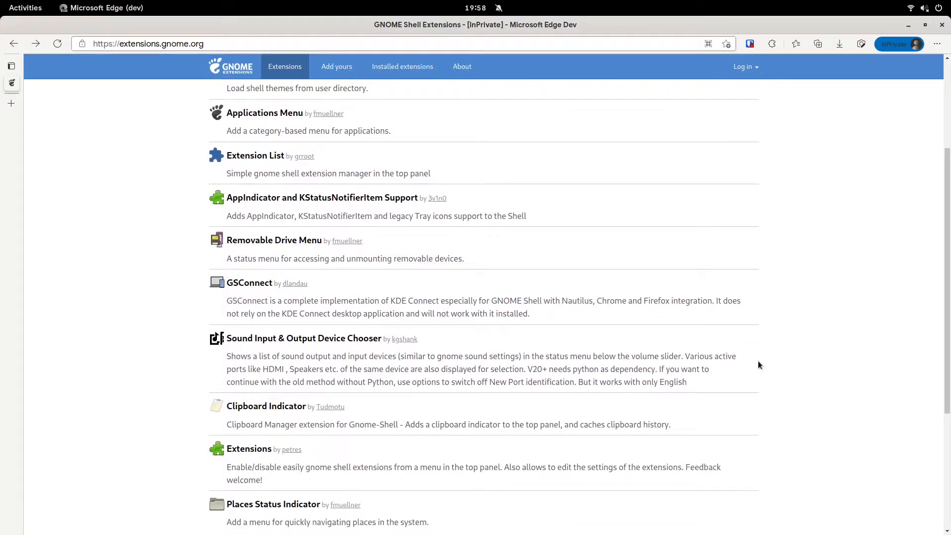
{"action": "scroll", "coordinate": [759, 365], "scroll_direction": "down", "scroll_amount": 2}
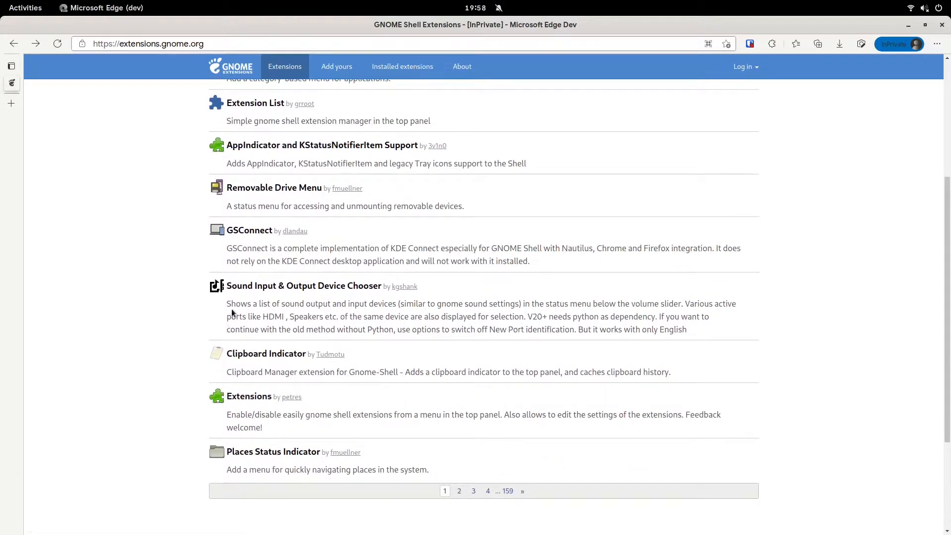
{"action": "scroll", "coordinate": [231, 326], "scroll_direction": "up", "scroll_amount": 3}
{"action": "left_click_drag", "start_coordinate": [218, 365], "coordinate": [342, 379]}
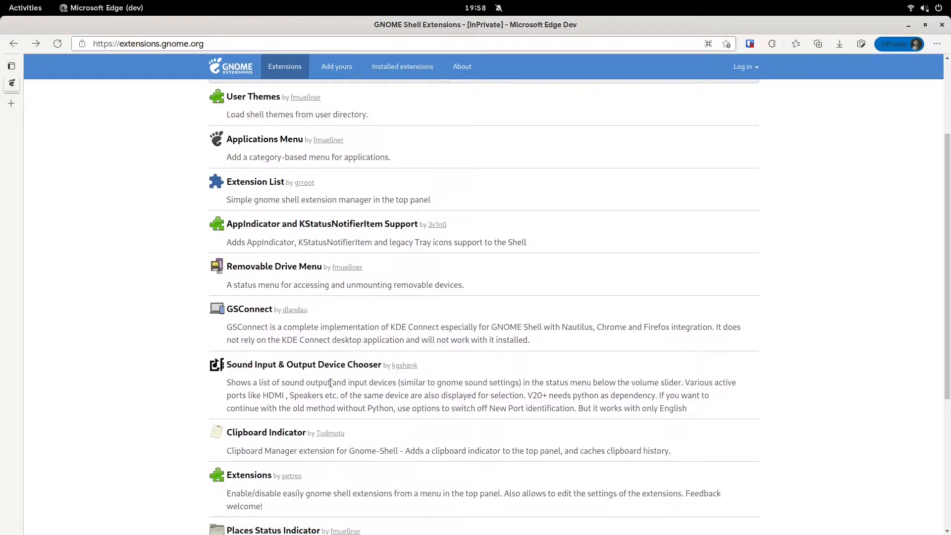
{"action": "scroll", "coordinate": [229, 237], "scroll_direction": "up", "scroll_amount": 5}
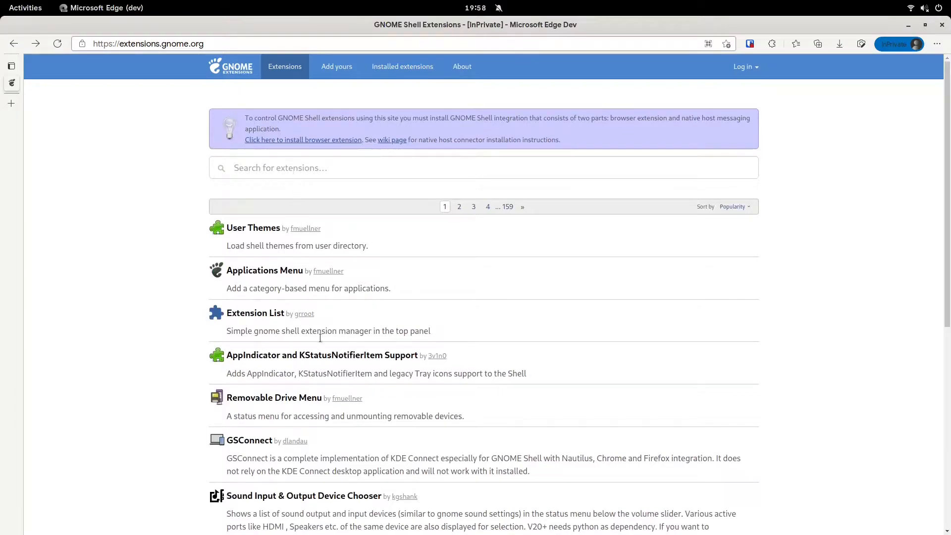
{"action": "scroll", "coordinate": [315, 343], "scroll_direction": "down", "scroll_amount": 4}
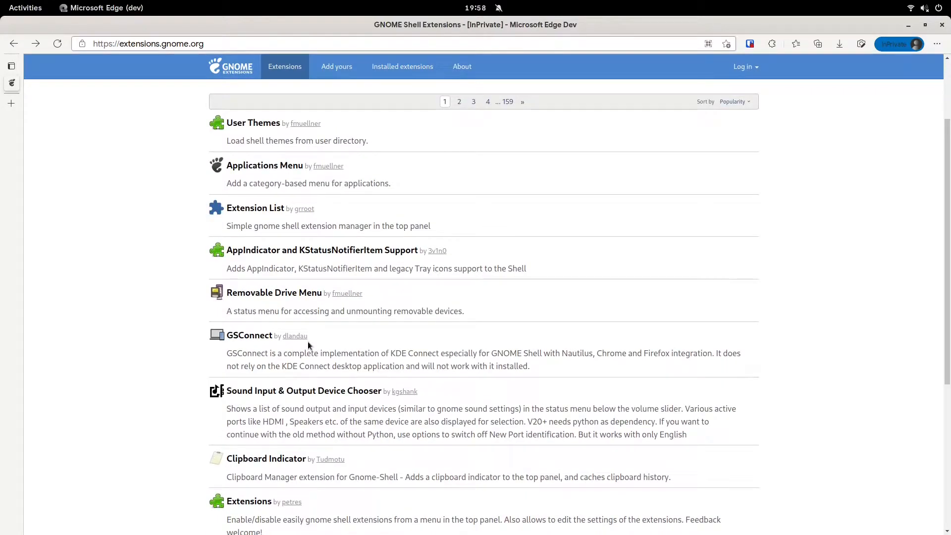
- Switch to the empty workspace and launch the Extensions app by searching for "exten"
{"action": "key", "text": "ctrl+alt+Right"}
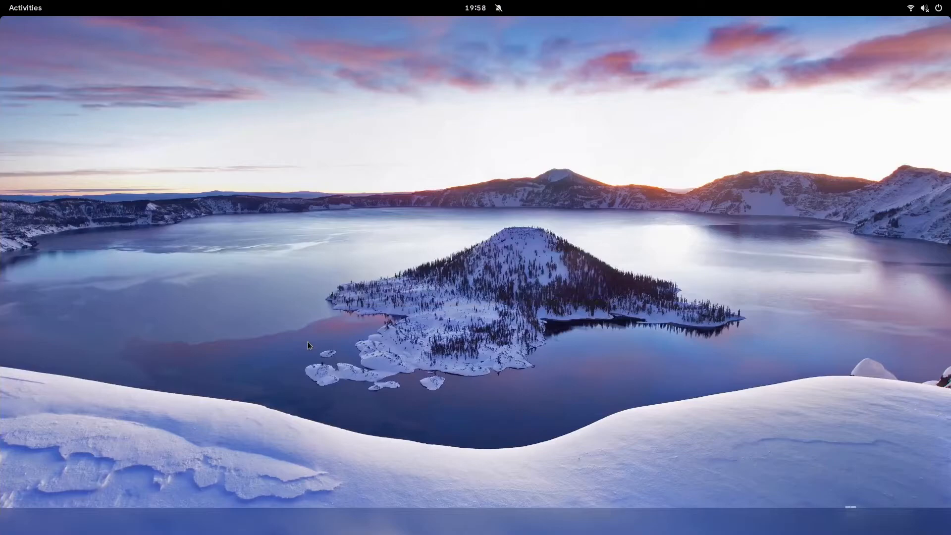
{"action": "key", "text": "super"}
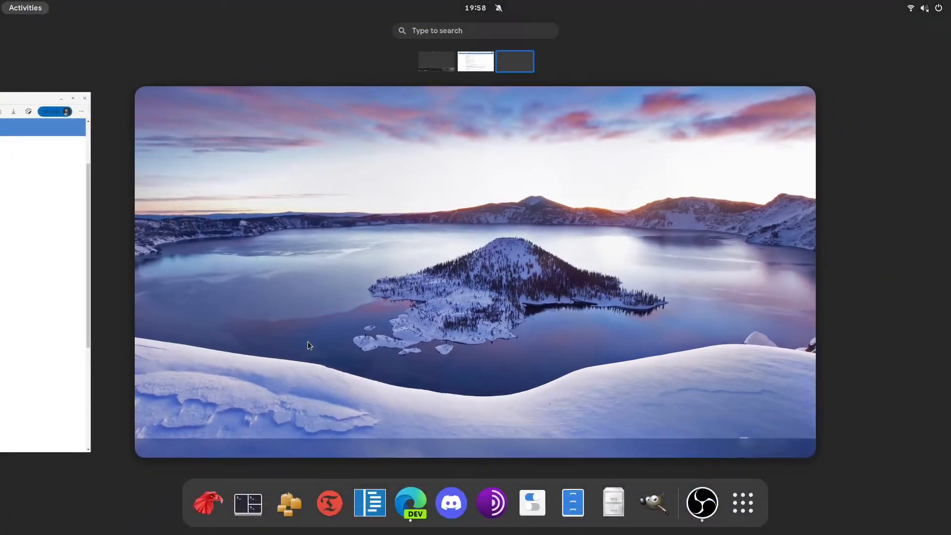
{"action": "type", "text": "exten"}
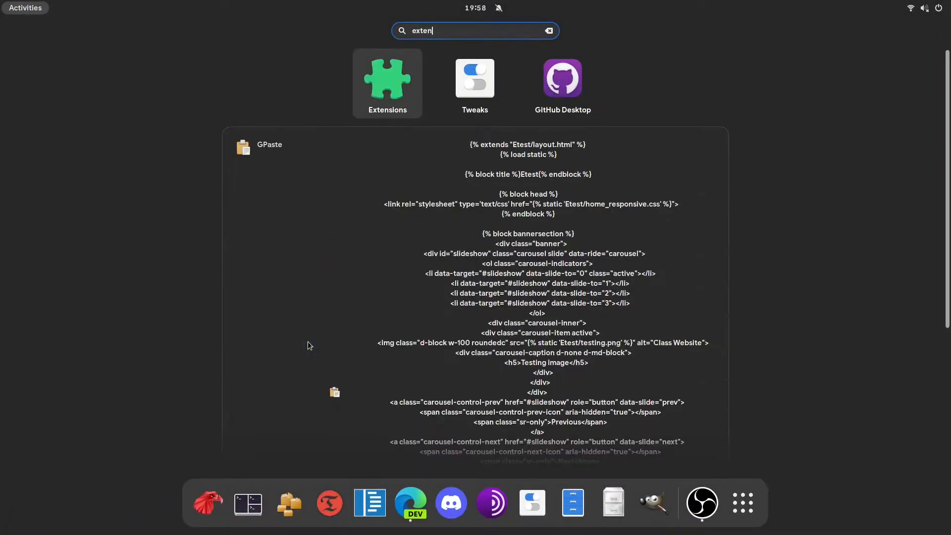
{"action": "key", "text": "Return"}
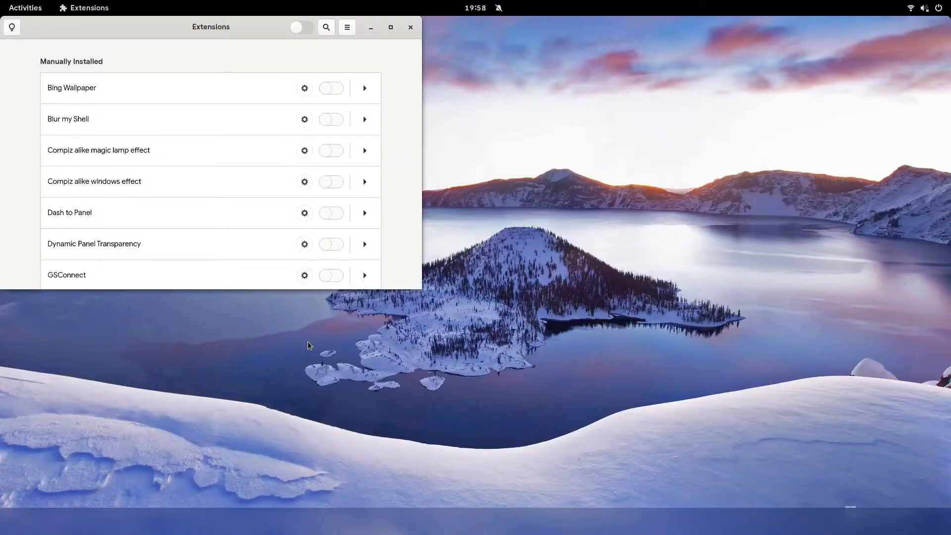
- Enlarge the Extensions window and centre it on the desktop
{"action": "left_click_drag", "start_coordinate": [258, 28], "coordinate": [418, 95]}
{"action": "left_click_drag", "start_coordinate": [579, 358], "coordinate": [801, 488]}
{"action": "left_click_drag", "start_coordinate": [472, 111], "coordinate": [548, 79]}
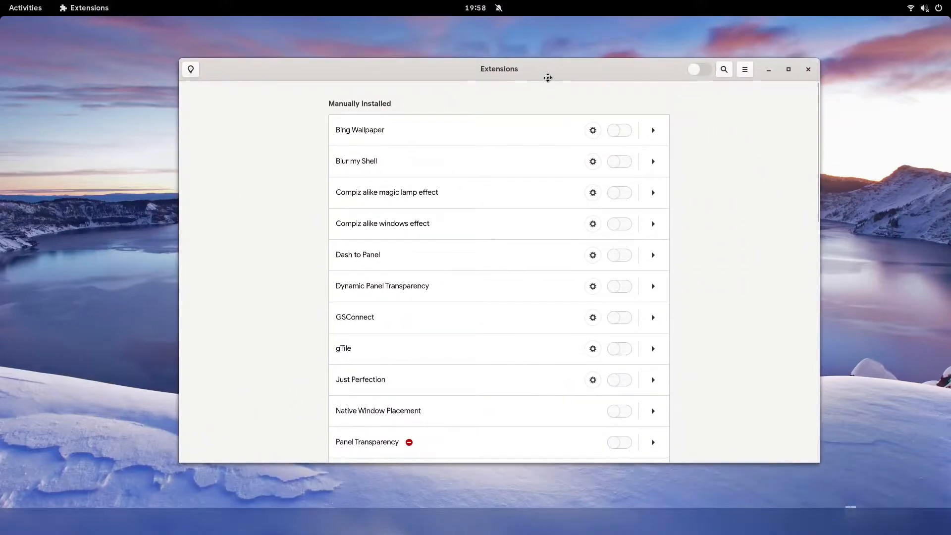
- Show the Bing Wallpaper extension's details and move the window aside temporarily to view the desktop wallpaper
{"action": "left_click", "coordinate": [653, 132]}
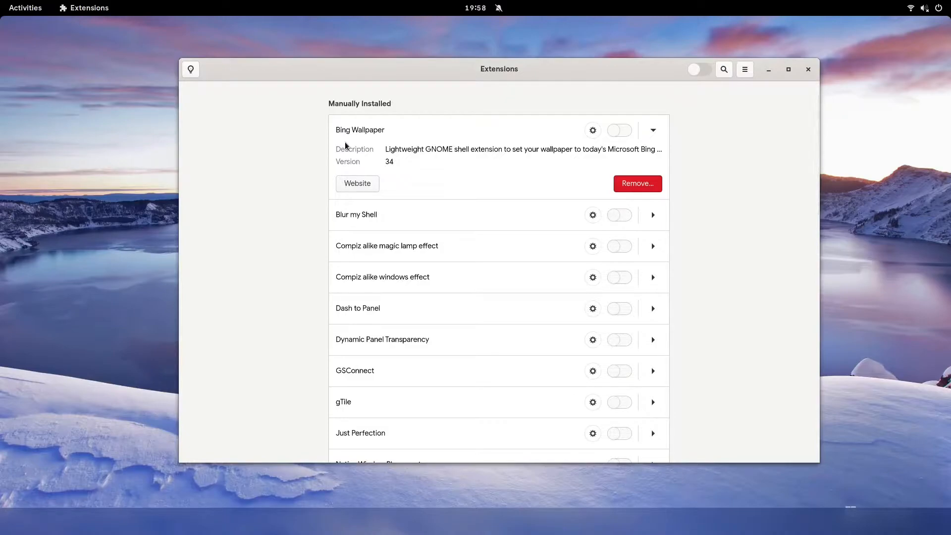
{"action": "left_click_drag", "start_coordinate": [361, 75], "coordinate": [327, 422]}
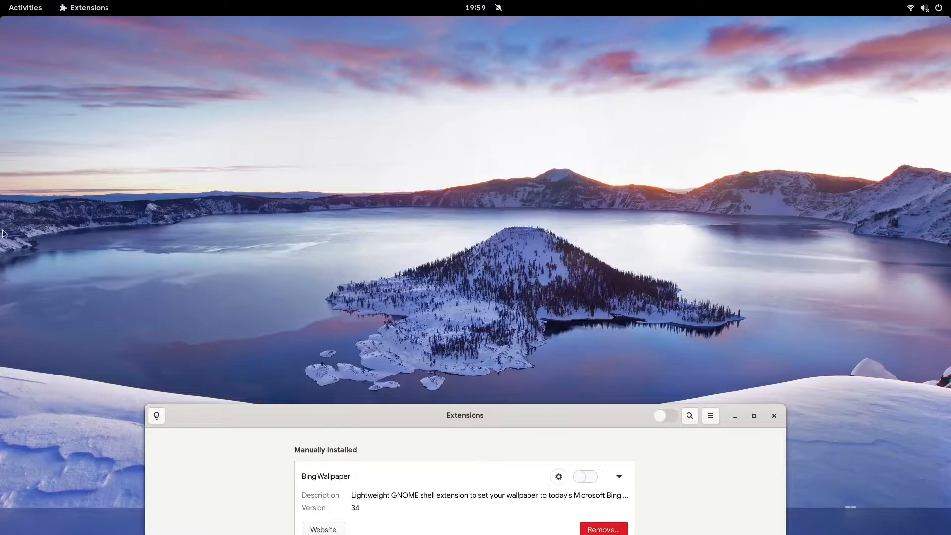
{"action": "left_click_drag", "start_coordinate": [380, 414], "coordinate": [465, 31]}
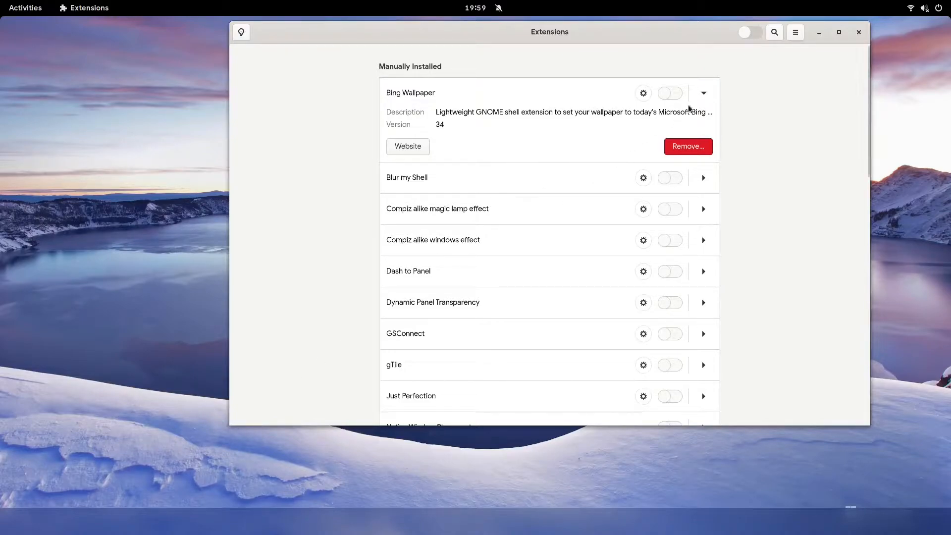
{"action": "left_click_drag", "start_coordinate": [480, 38], "coordinate": [416, 85]}
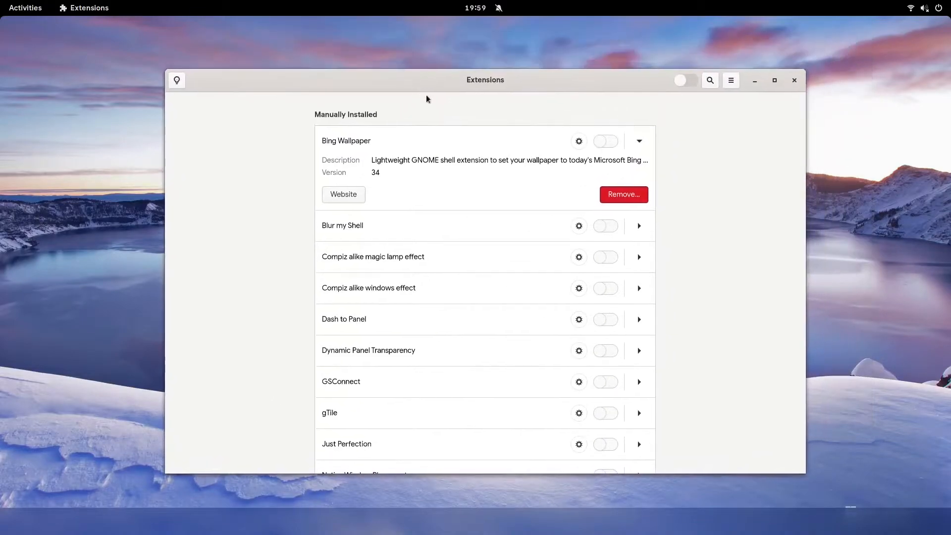
- Show the Blur my Shell extension's details and view the activities overview and app grid it affects
{"action": "left_click", "coordinate": [637, 226]}
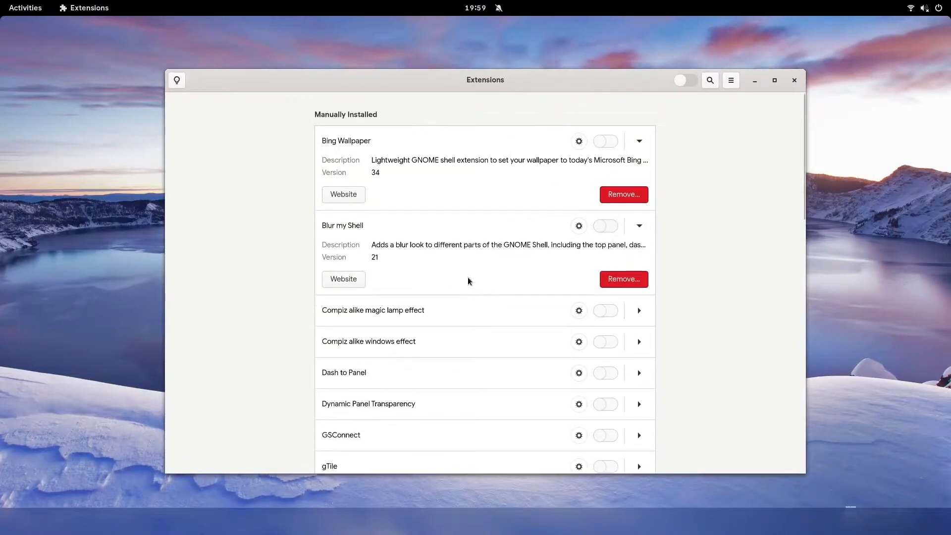
{"action": "key", "text": "super"}
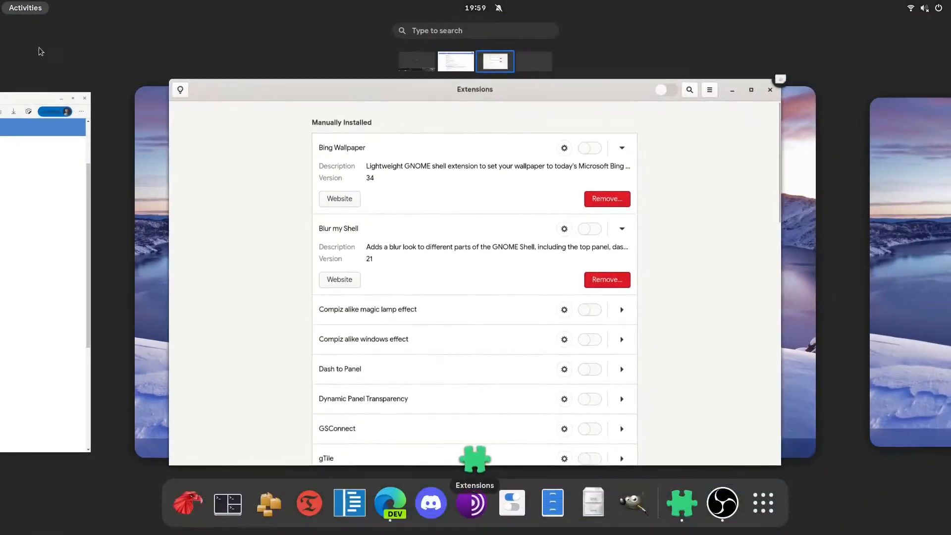
{"action": "left_click", "coordinate": [763, 504]}
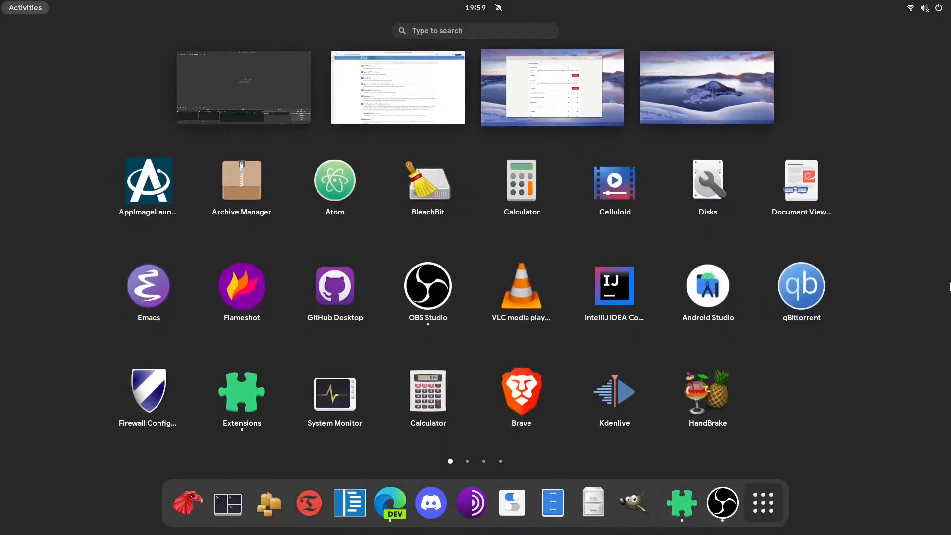
{"action": "key", "text": "super"}
- Show the details of the Compiz alike magic lamp effect and Compiz alike windows effect extensions
{"action": "scroll", "coordinate": [521, 304], "scroll_direction": "down", "scroll_amount": 5}
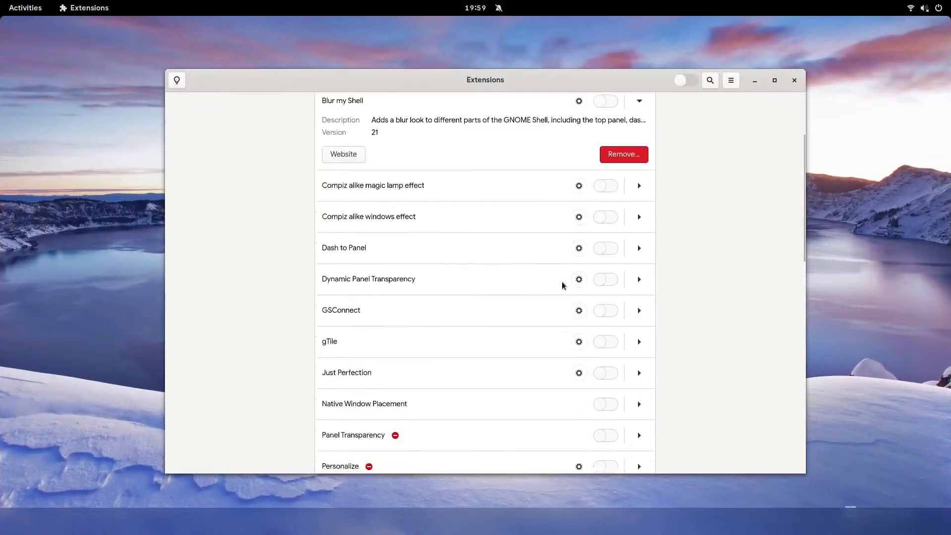
{"action": "scroll", "coordinate": [574, 263], "scroll_direction": "up", "scroll_amount": 1}
{"action": "left_click", "coordinate": [639, 143]}
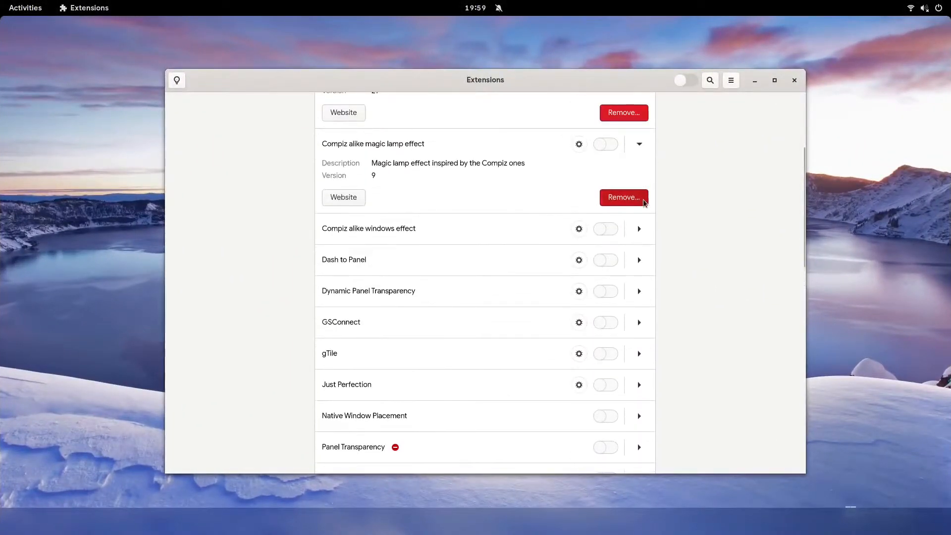
{"action": "left_click", "coordinate": [639, 228]}
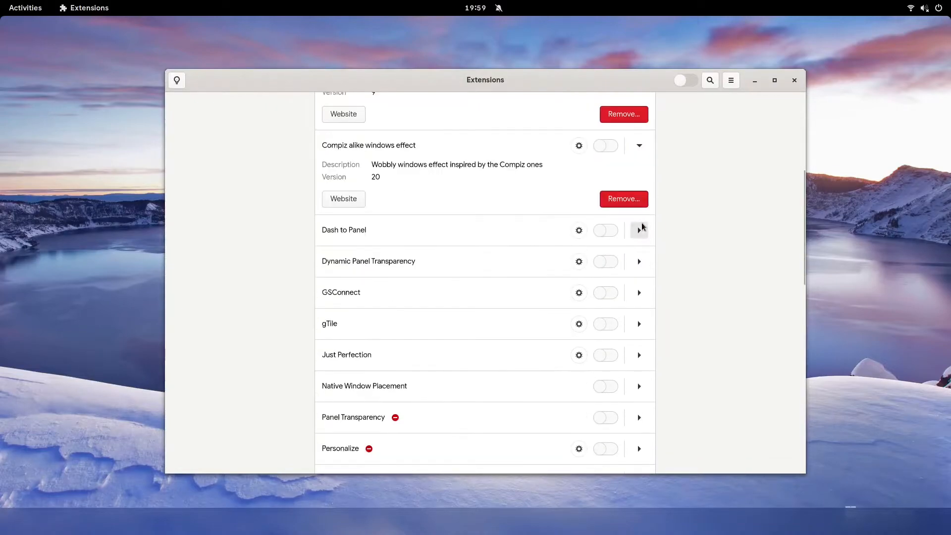
- Show the Dash to Panel extension's details and view the dash in the activities overview
{"action": "scroll", "coordinate": [605, 286], "scroll_direction": "down", "scroll_amount": 3}
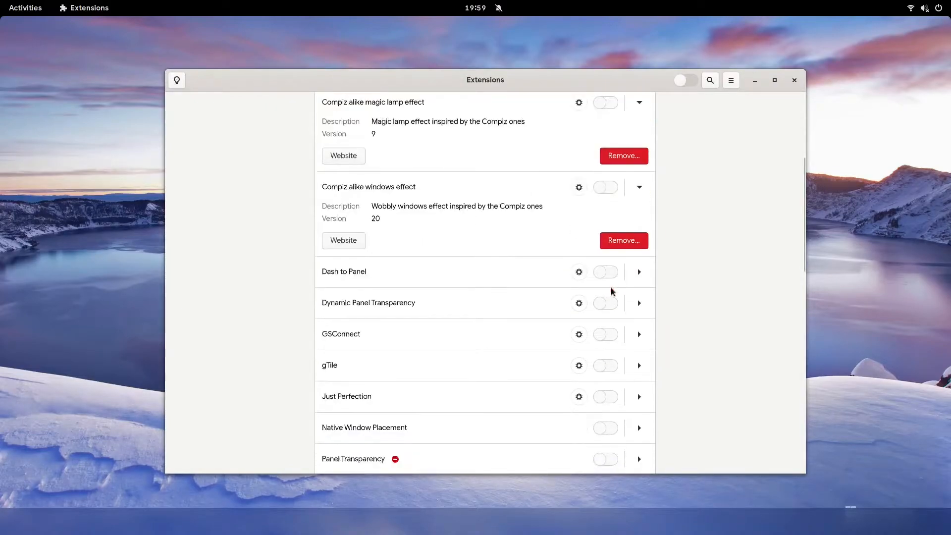
{"action": "scroll", "coordinate": [621, 220], "scroll_direction": "down", "scroll_amount": 1}
{"action": "left_click", "coordinate": [639, 147]}
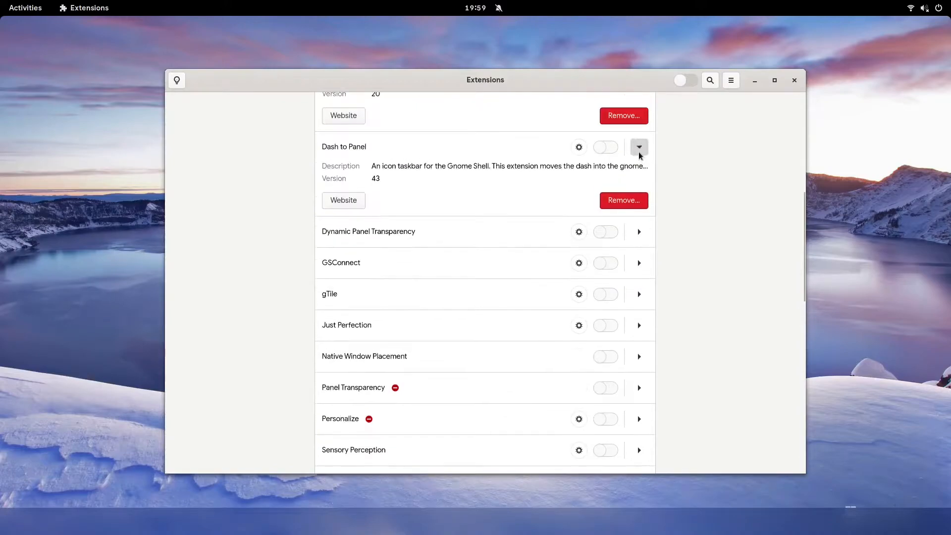
{"action": "key", "text": "super"}
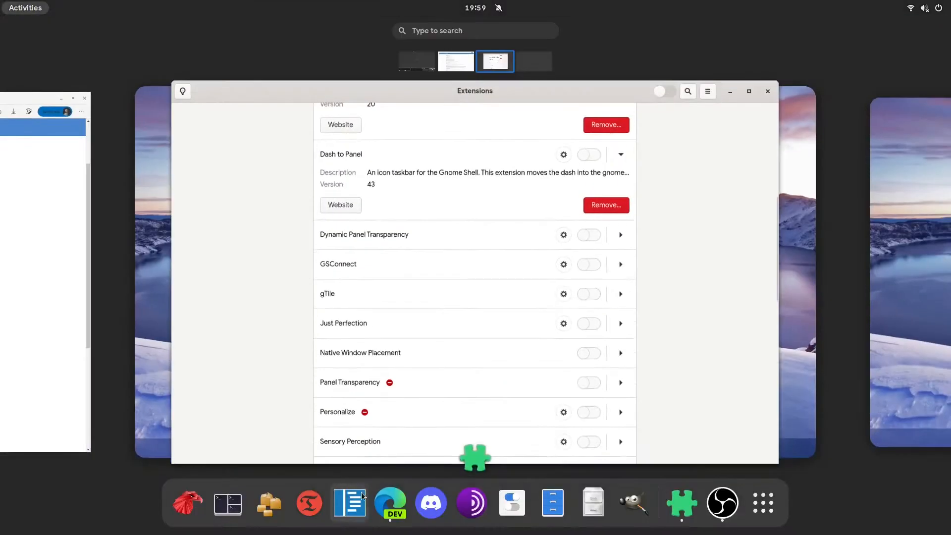
{"action": "left_click", "coordinate": [777, 428]}
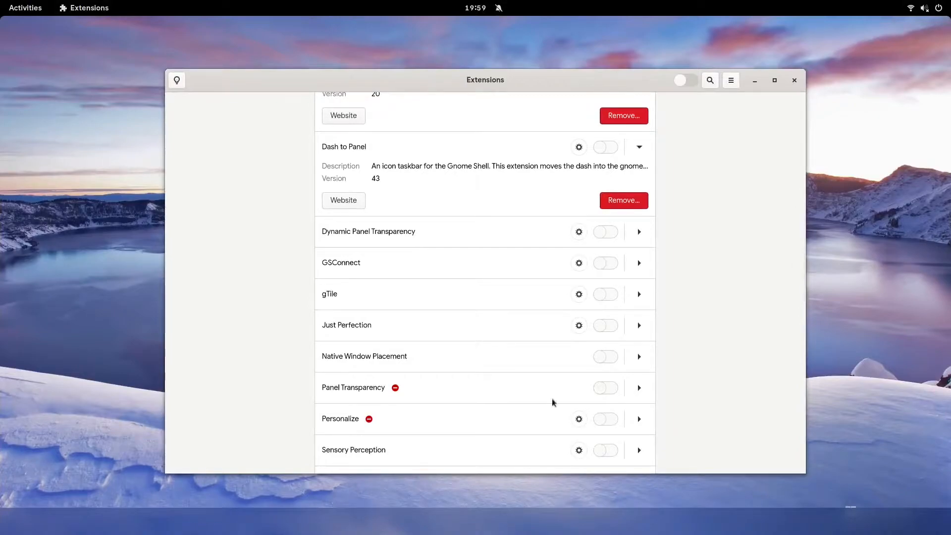
{"action": "key", "text": "super"}
{"action": "key", "text": "super"}
- Look through the remaining manually installed extensions down to the Built-In section, and check the system menu's sound and brightness controls
{"action": "scroll", "coordinate": [635, 230], "scroll_direction": "down", "scroll_amount": 1}
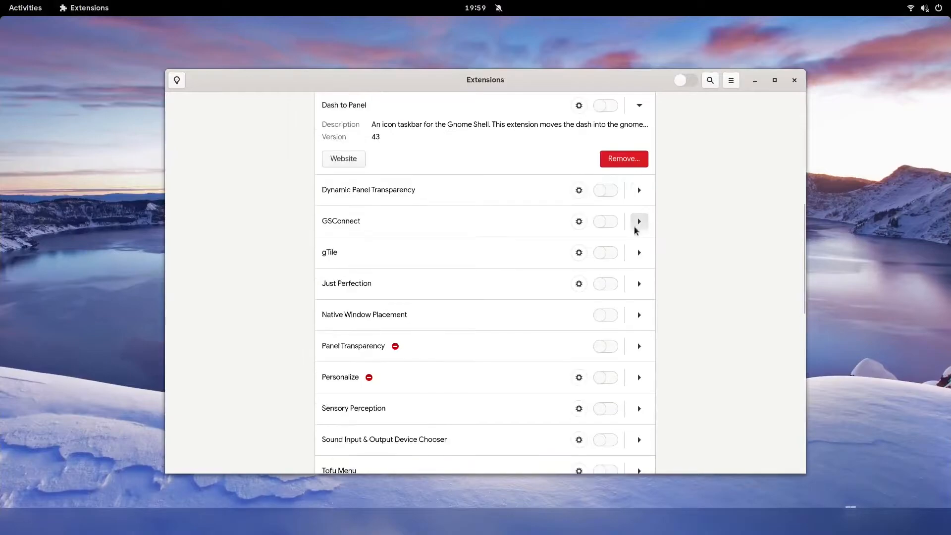
{"action": "scroll", "coordinate": [638, 190], "scroll_direction": "down", "scroll_amount": 1}
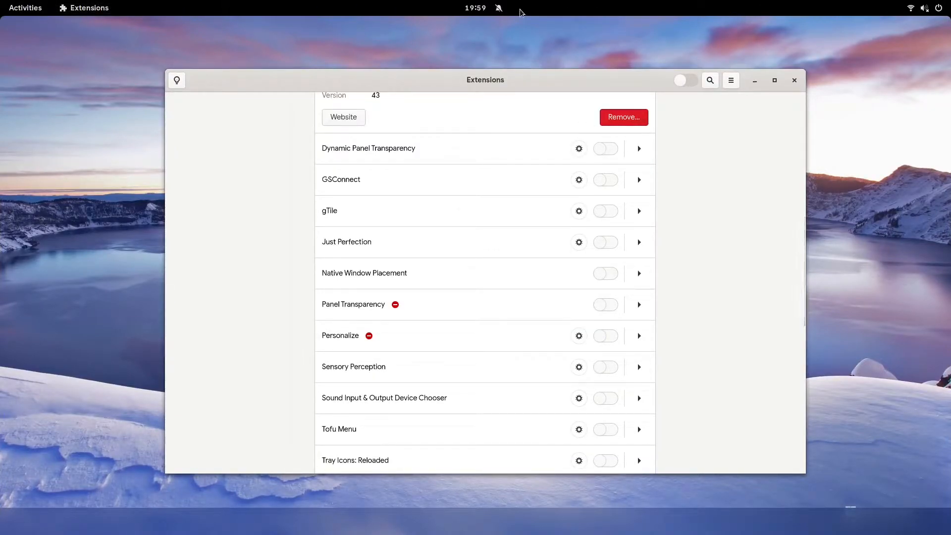
{"action": "scroll", "coordinate": [538, 247], "scroll_direction": "down", "scroll_amount": 2}
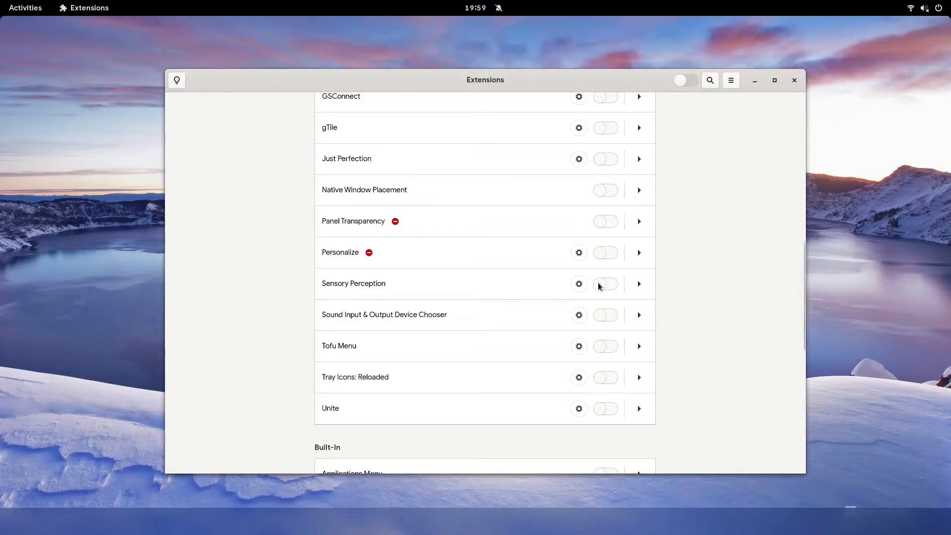
{"action": "scroll", "coordinate": [599, 286], "scroll_direction": "down", "scroll_amount": 2}
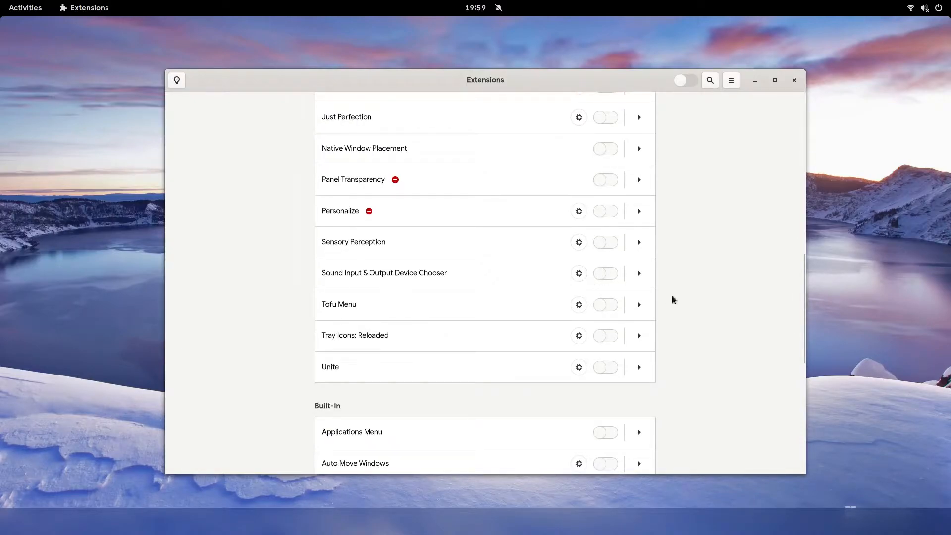
{"action": "left_click", "coordinate": [924, 8]}
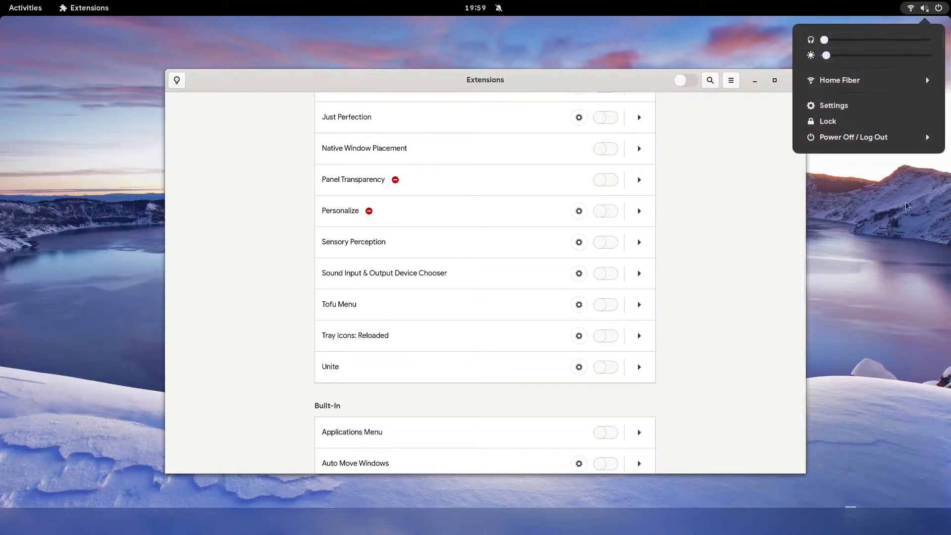
{"action": "left_click", "coordinate": [729, 332]}
{"action": "scroll", "coordinate": [448, 332], "scroll_direction": "down", "scroll_amount": 2}
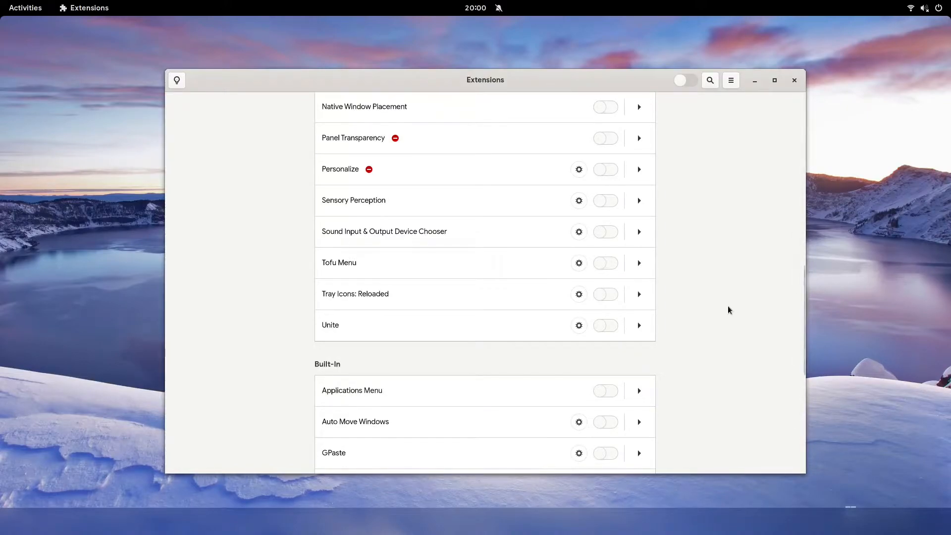
- Show the details of the Tray Icons: Reloaded and Unite extensions, collapsing each one again
{"action": "scroll", "coordinate": [726, 312], "scroll_direction": "down", "scroll_amount": 2}
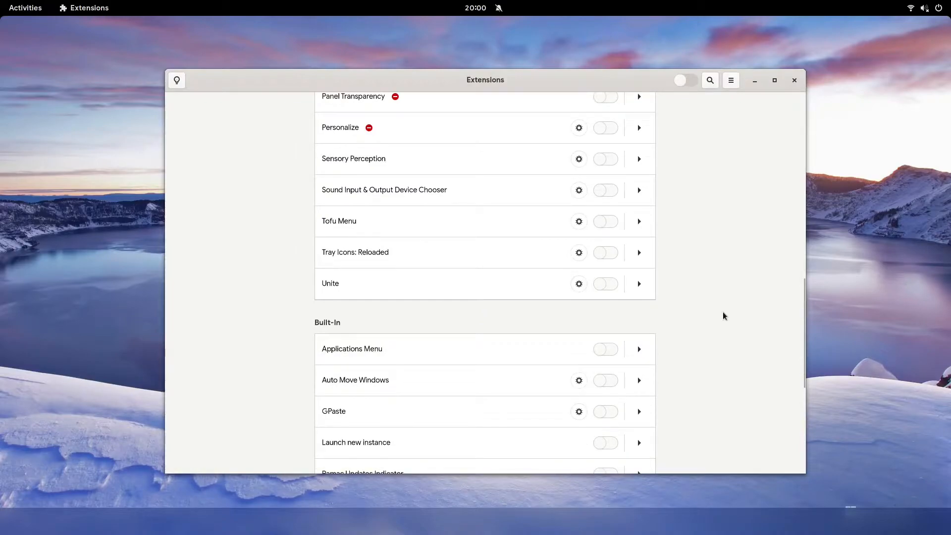
{"action": "scroll", "coordinate": [723, 316], "scroll_direction": "down", "scroll_amount": 2}
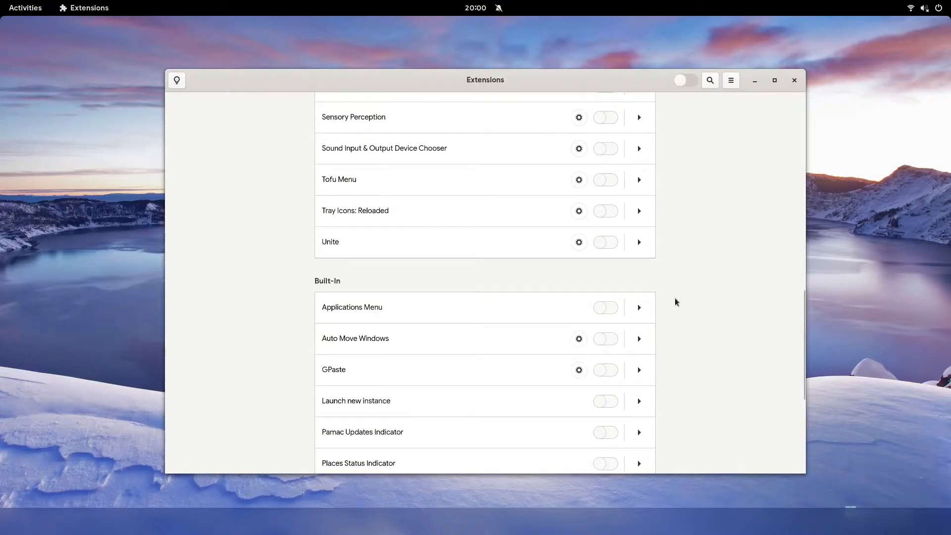
{"action": "left_click", "coordinate": [636, 215]}
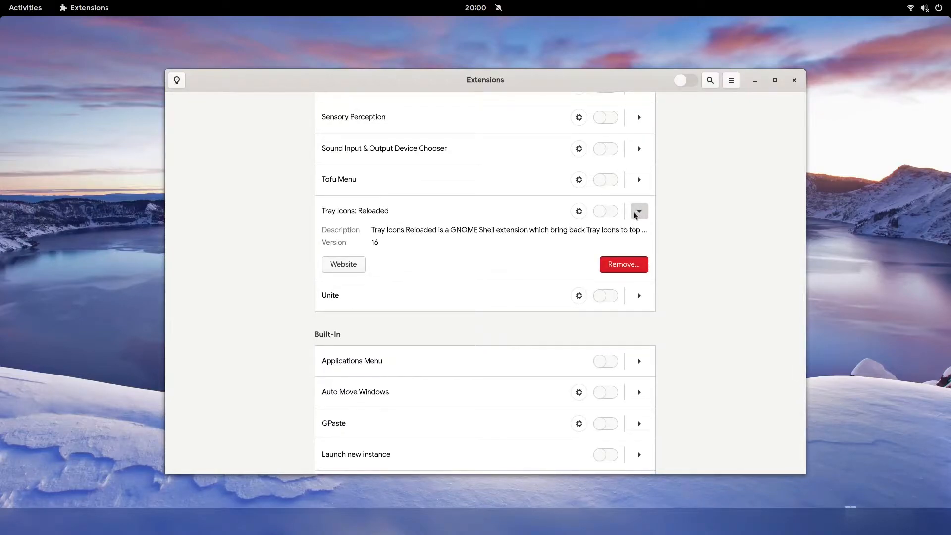
{"action": "left_click", "coordinate": [638, 212]}
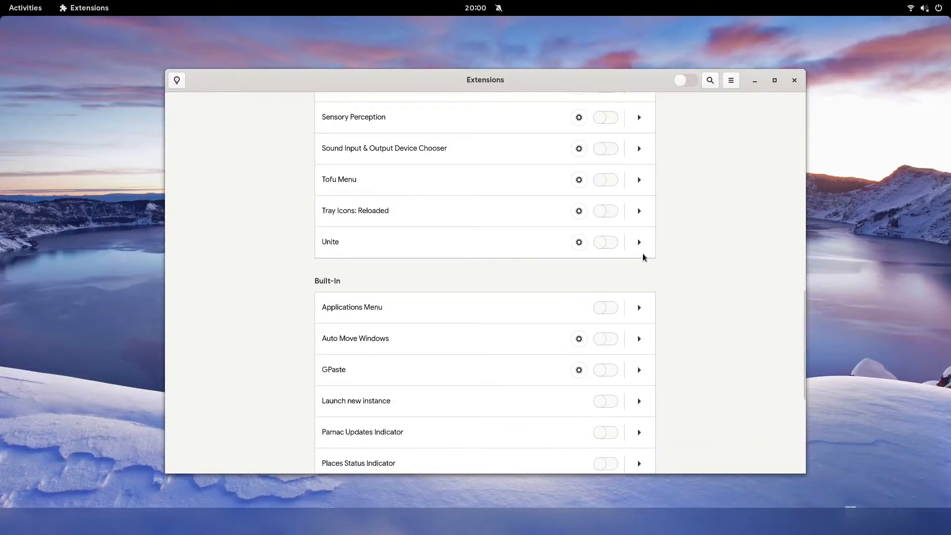
{"action": "left_click", "coordinate": [639, 244]}
{"action": "left_click", "coordinate": [640, 243]}
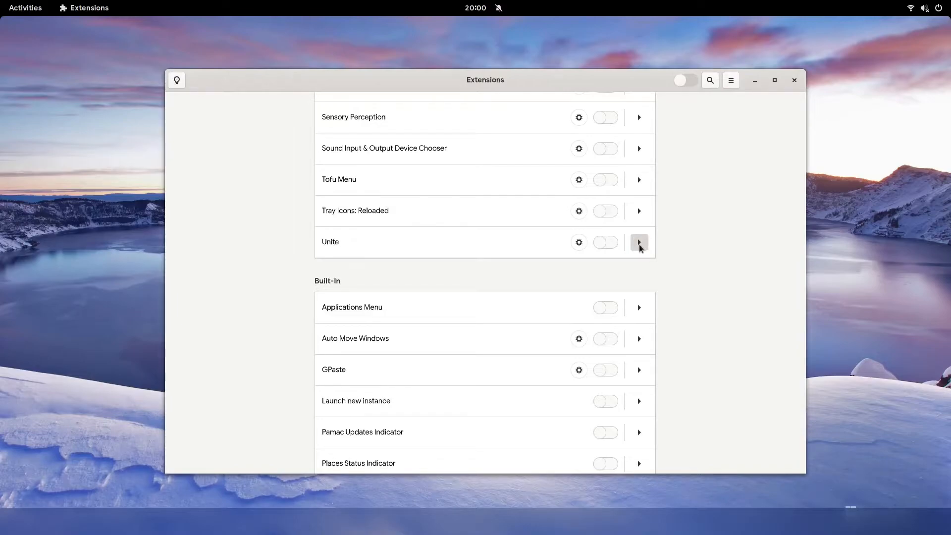
- Look through the Built-In extensions from Applications Menu down to Workspace Indicator
{"action": "scroll", "coordinate": [658, 288], "scroll_direction": "down", "scroll_amount": 6}
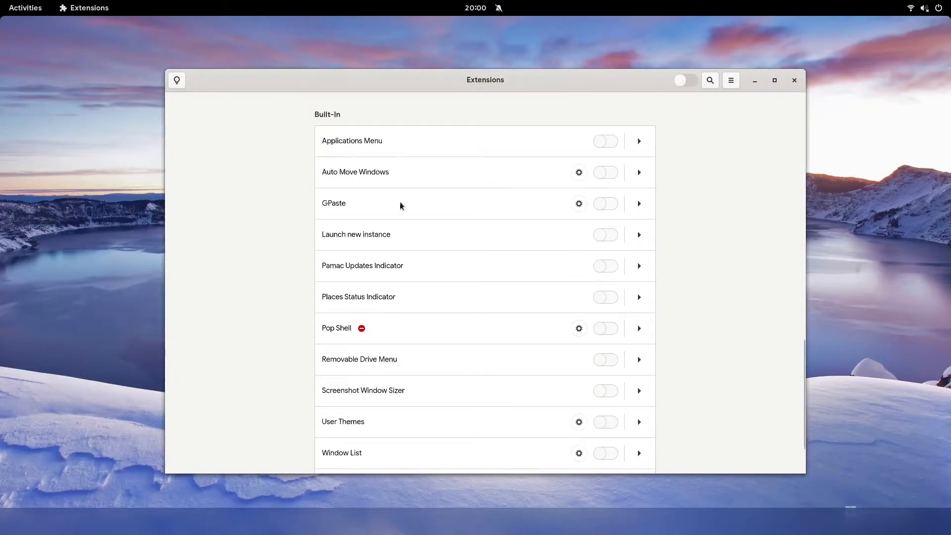
{"action": "scroll", "coordinate": [388, 246], "scroll_direction": "down", "scroll_amount": 3}
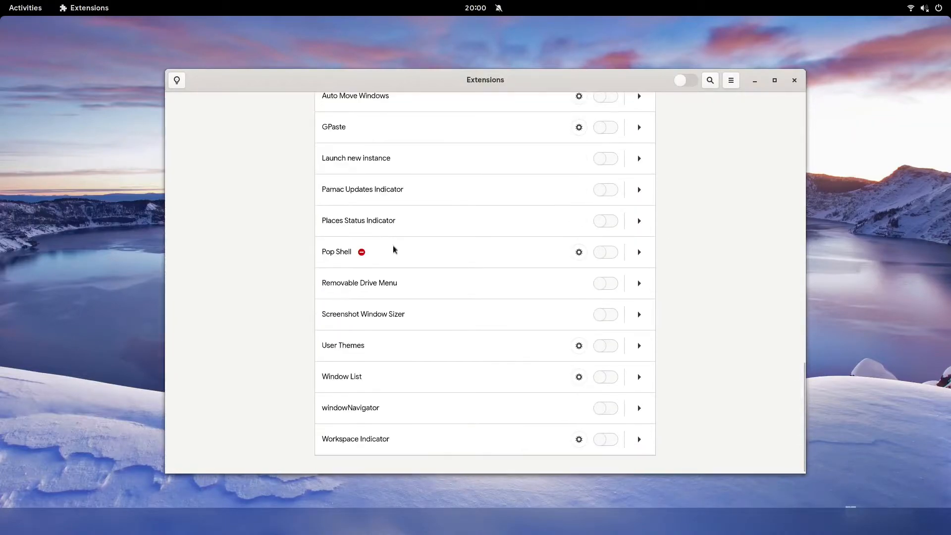
{"action": "scroll", "coordinate": [395, 251], "scroll_direction": "up", "scroll_amount": 3}
{"action": "scroll", "coordinate": [578, 331], "scroll_direction": "down", "scroll_amount": 2}
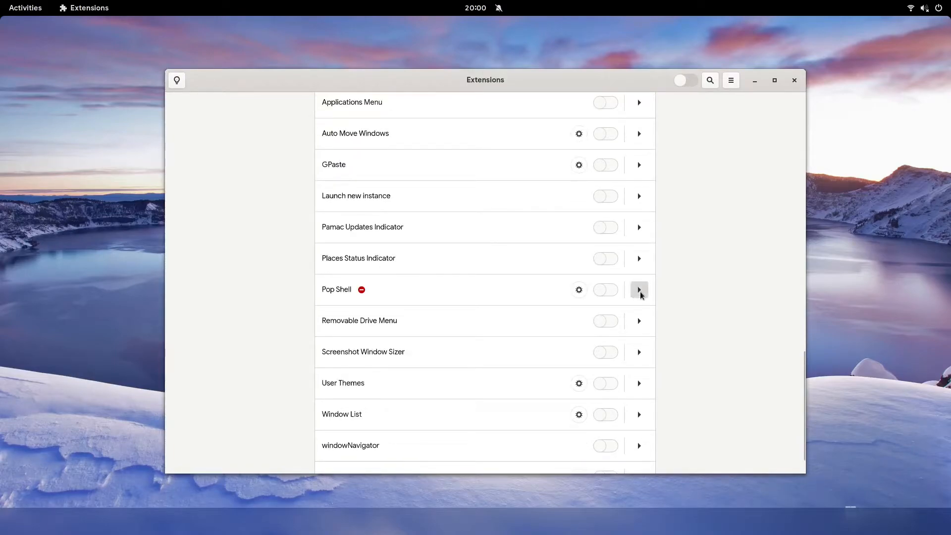
{"action": "scroll", "coordinate": [639, 295], "scroll_direction": "up", "scroll_amount": 2}
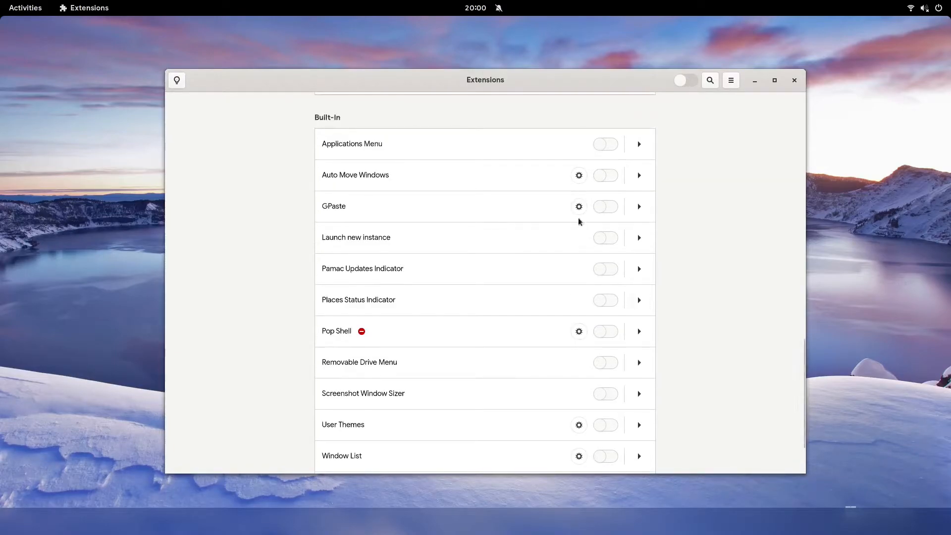
{"action": "scroll", "coordinate": [638, 272], "scroll_direction": "down", "scroll_amount": 3}
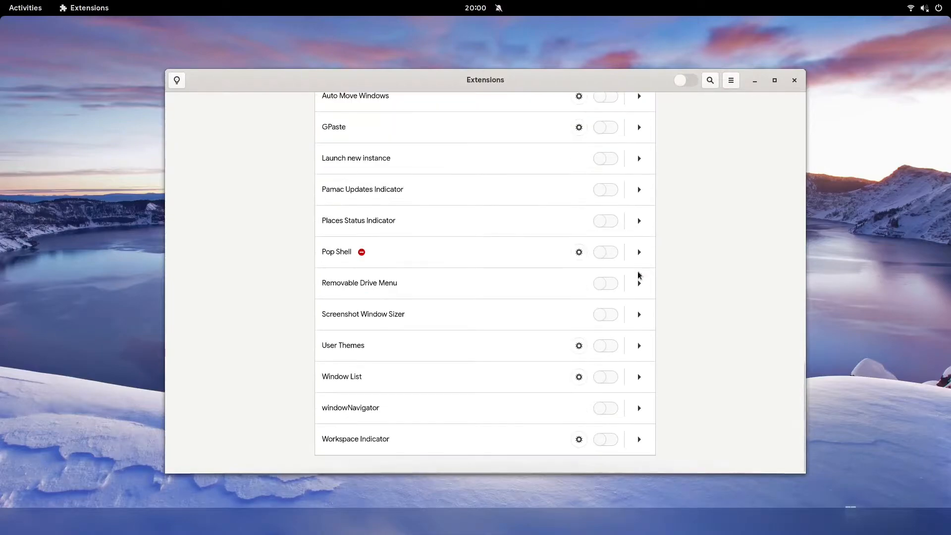
- Enable GNOME Shell extensions globally and turn off Tray Icons: Reloaded
{"action": "scroll", "coordinate": [629, 298], "scroll_direction": "up", "scroll_amount": 15}
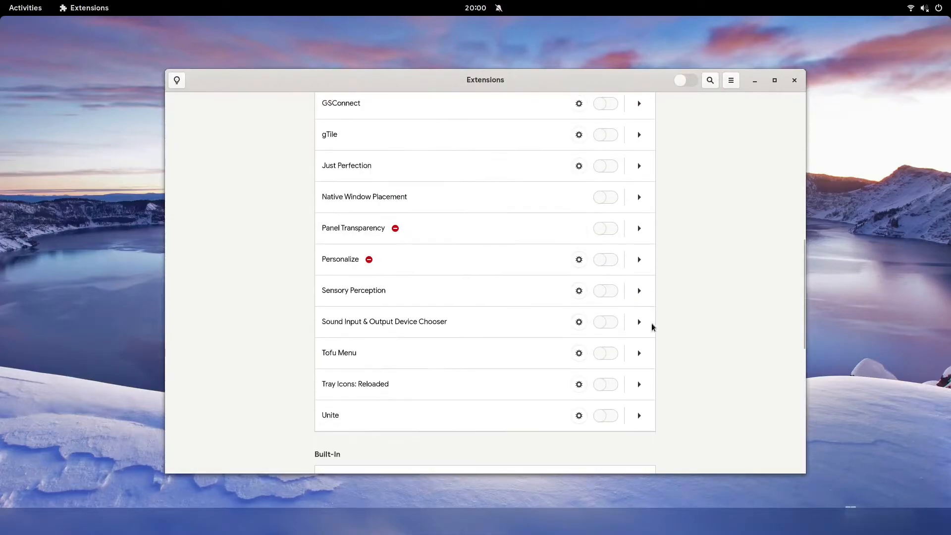
{"action": "scroll", "coordinate": [648, 322], "scroll_direction": "up", "scroll_amount": 10}
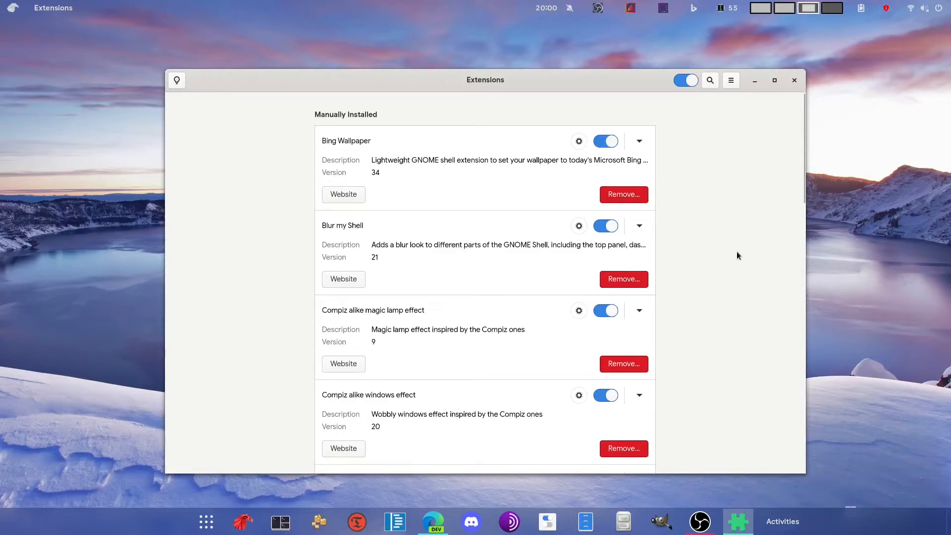
{"action": "scroll", "coordinate": [736, 253], "scroll_direction": "down", "scroll_amount": 20}
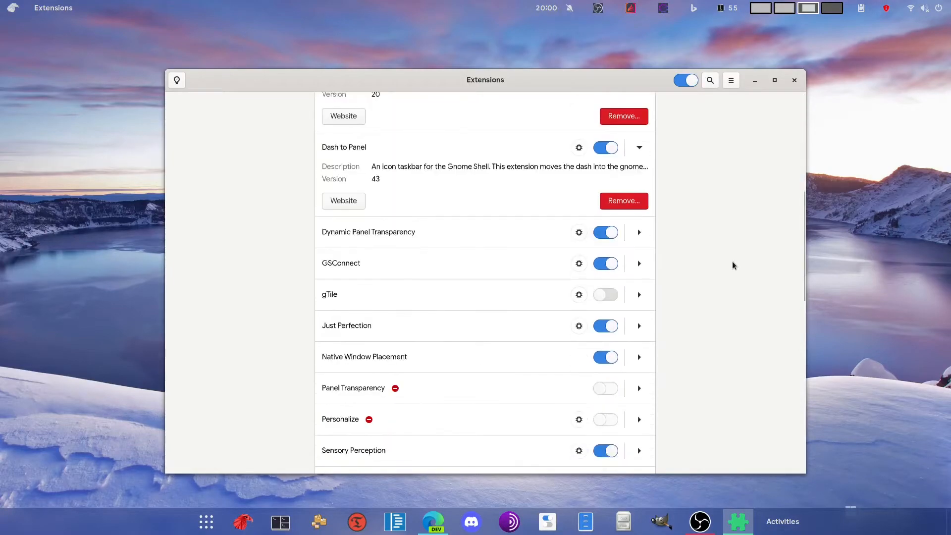
{"action": "left_click", "coordinate": [606, 296]}
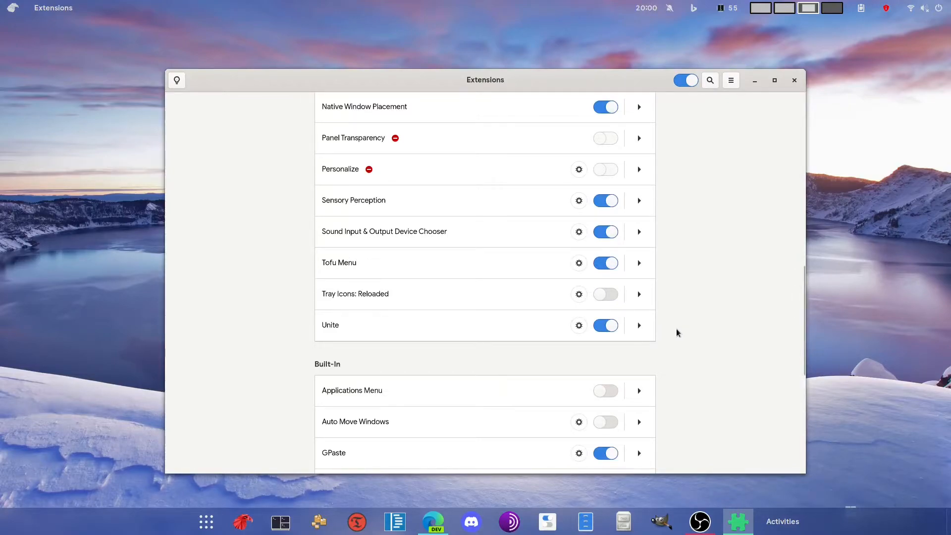
{"action": "scroll", "coordinate": [677, 331], "scroll_direction": "up", "scroll_amount": 20}
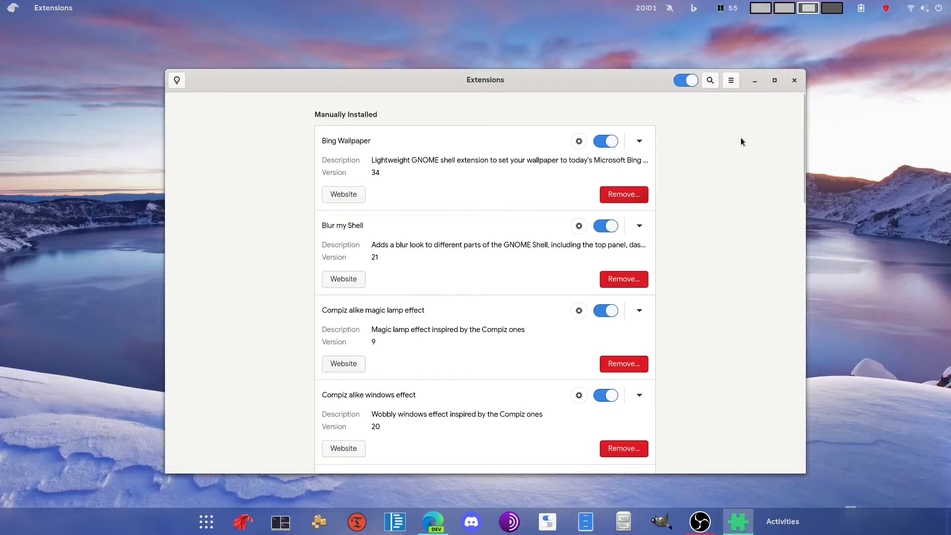
- Move the Extensions window slightly up, and minimise and restore it repeatedly to demonstrate the magic lamp effect
{"action": "left_click", "coordinate": [949, 2]}
{"action": "left_click", "coordinate": [760, 258]}
{"action": "left_click_drag", "start_coordinate": [381, 76], "coordinate": [371, 52]}
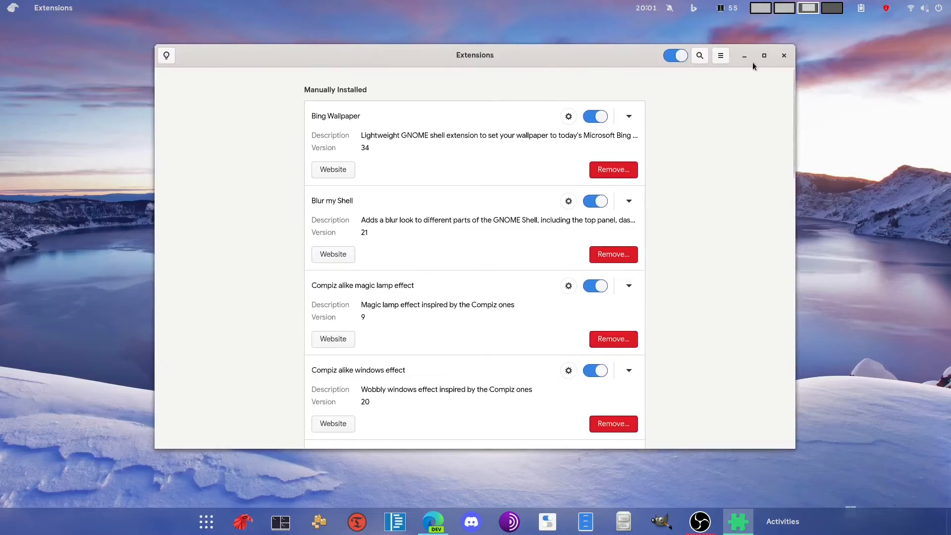
{"action": "left_click", "coordinate": [744, 56]}
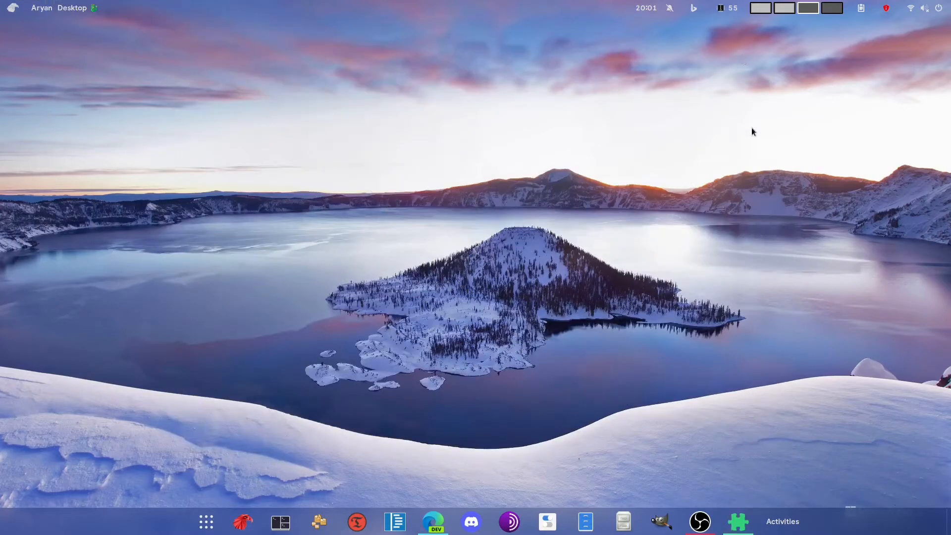
{"action": "left_click", "coordinate": [738, 521]}
{"action": "left_click", "coordinate": [742, 525]}
{"action": "left_click", "coordinate": [742, 527]}
{"action": "left_click", "coordinate": [742, 527]}
{"action": "left_click", "coordinate": [742, 525]}
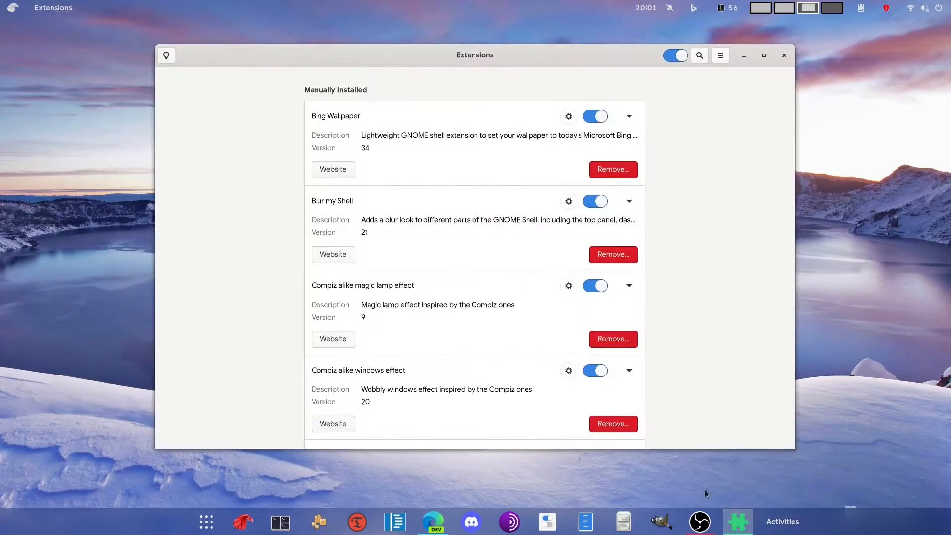
- Preview the Extensions window from the taskbar, and view the activities overview before returning to the window
{"action": "mouse_move", "coordinate": [738, 520]}
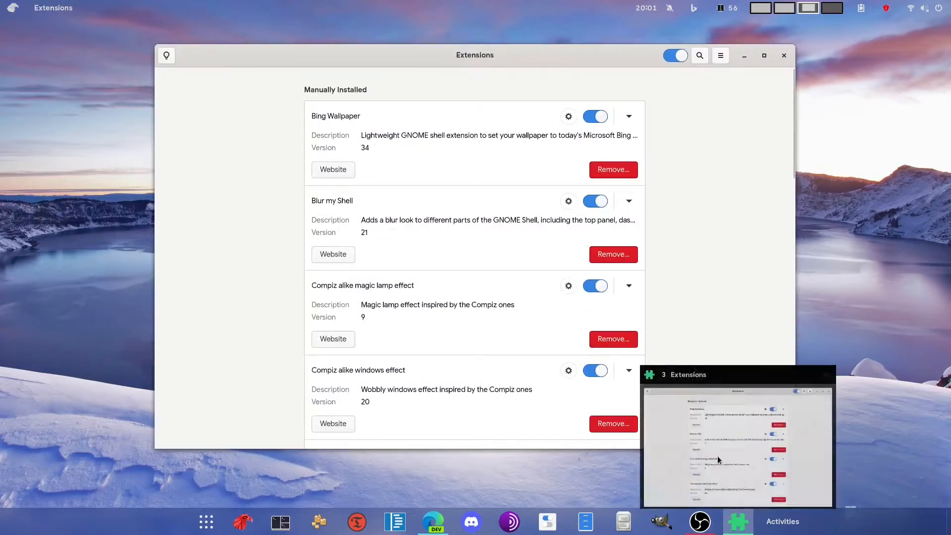
{"action": "mouse_move", "coordinate": [0, 0]}
{"action": "left_click", "coordinate": [321, 200]}
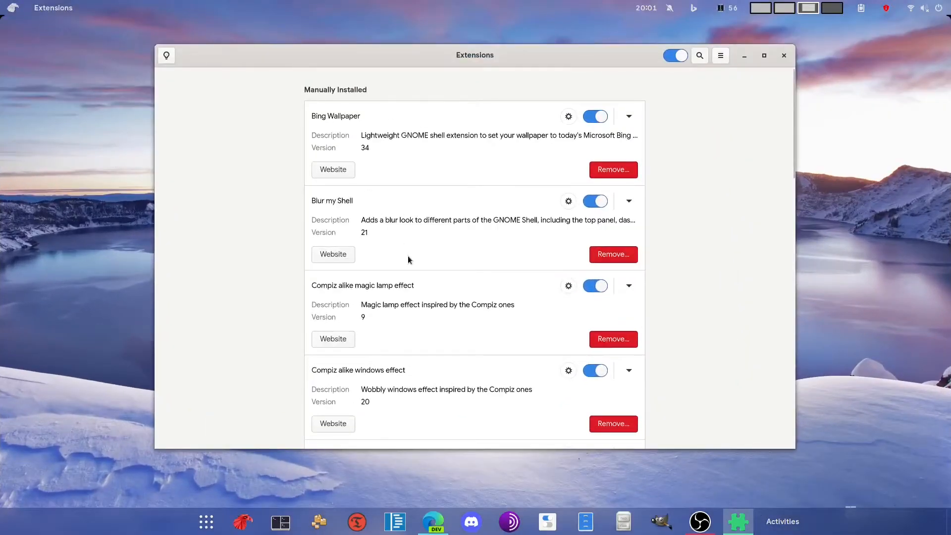
- Move the Extensions window around to demonstrate the wobbly windows effect, and widen it slightly
{"action": "scroll", "coordinate": [408, 256], "scroll_direction": "down", "scroll_amount": 2}
{"action": "left_click_drag", "start_coordinate": [341, 55], "coordinate": [440, 67]}
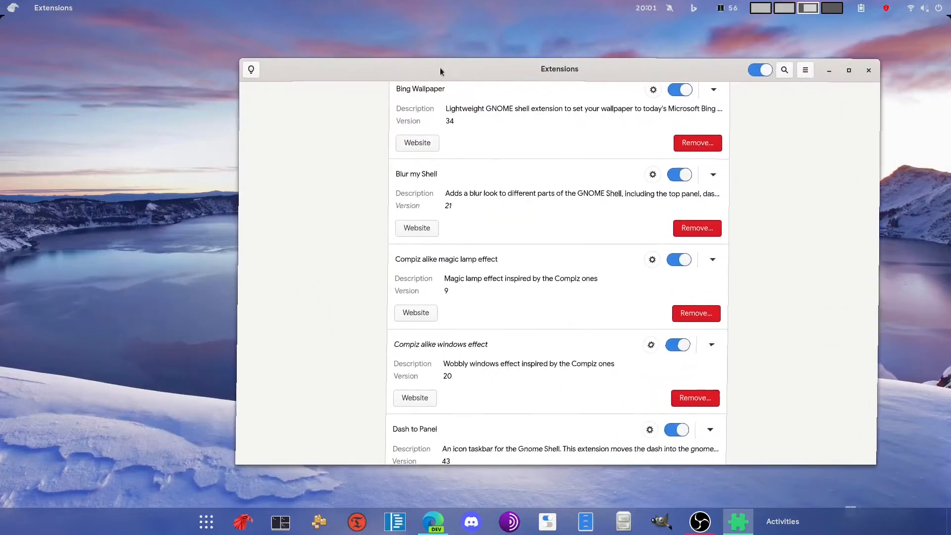
{"action": "left_click_drag", "start_coordinate": [238, 227], "coordinate": [189, 235]}
{"action": "left_click_drag", "start_coordinate": [438, 73], "coordinate": [389, 84]}
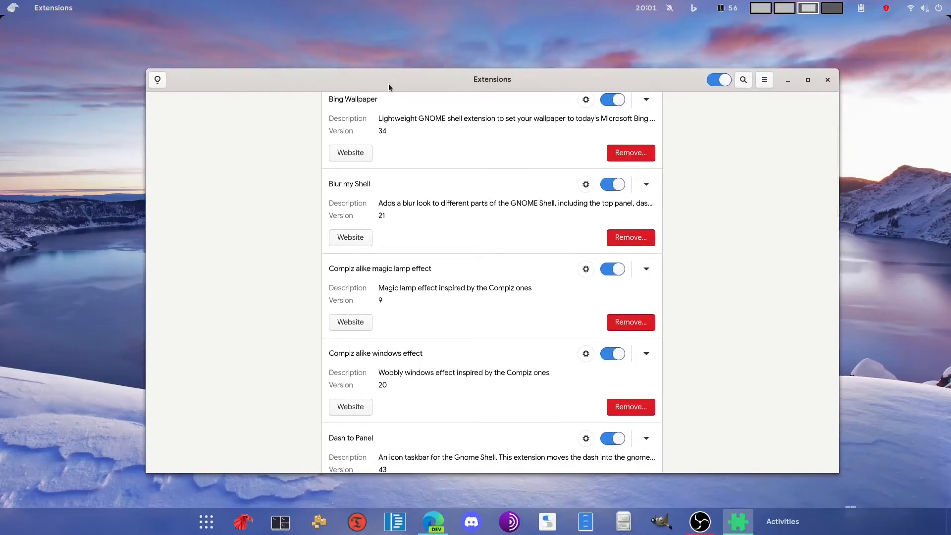
{"action": "scroll", "coordinate": [417, 207], "scroll_direction": "up", "scroll_amount": 1}
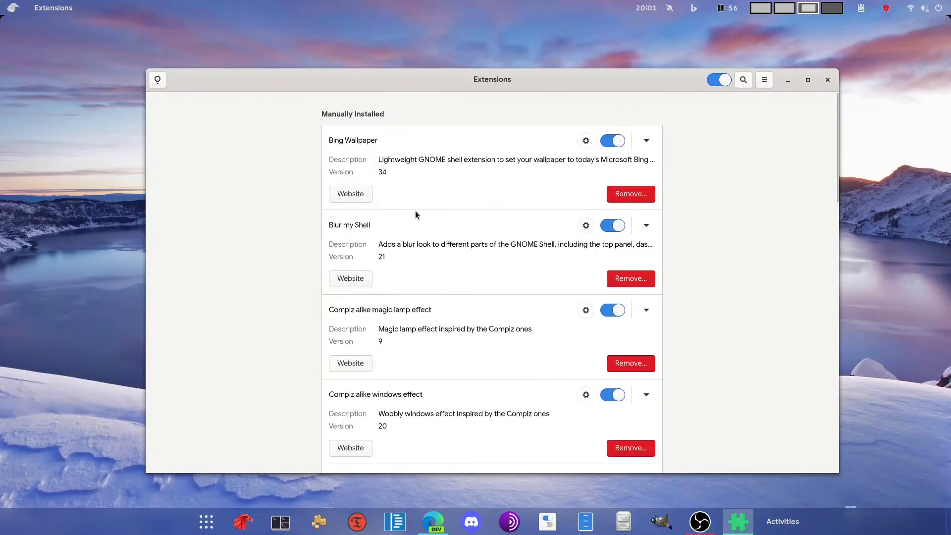
- View the customized activities overview and the application grid, and return to the Extensions window
{"action": "mouse_move", "coordinate": [1, 1]}
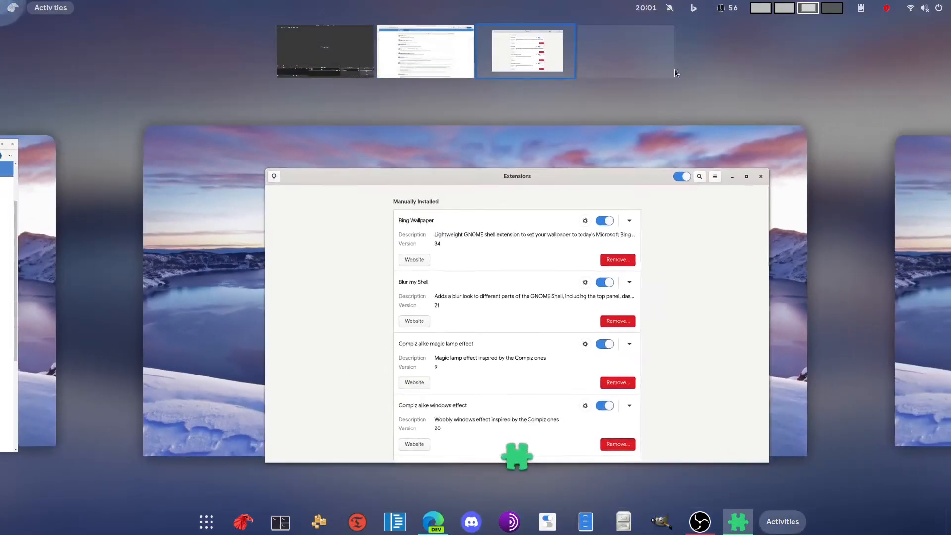
{"action": "left_click", "coordinate": [769, 524]}
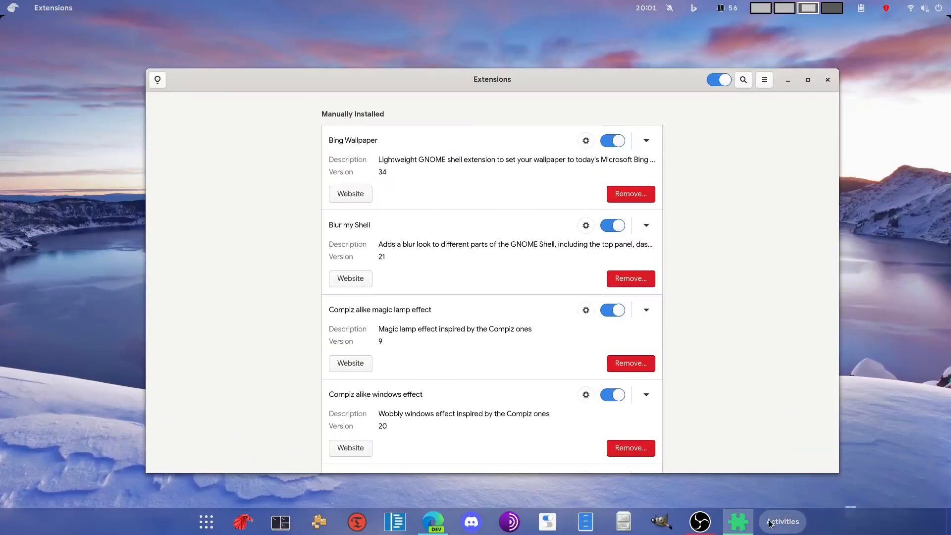
{"action": "left_click", "coordinate": [199, 523]}
{"action": "key", "text": "super"}
- Demonstrate Dash to Panel by switching back and forth between the Extensions workspace and the empty workspace from the taskbar
{"action": "scroll", "coordinate": [543, 299], "scroll_direction": "down", "scroll_amount": 5}
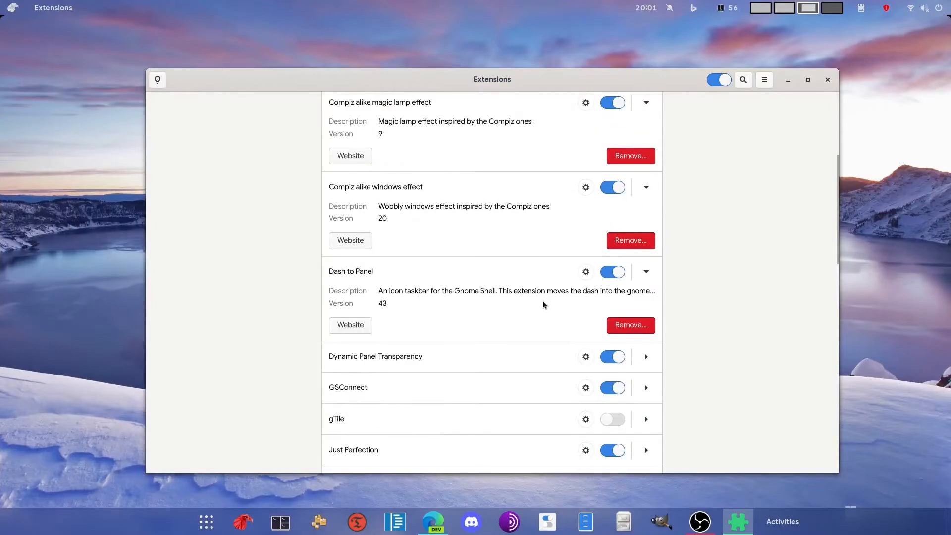
{"action": "scroll", "coordinate": [542, 301], "scroll_direction": "down", "scroll_amount": 1}
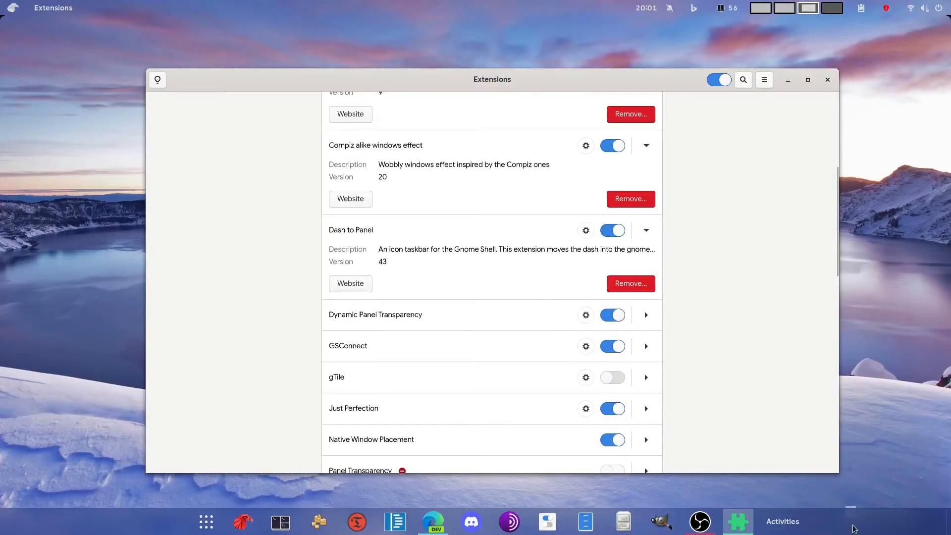
{"action": "scroll", "coordinate": [853, 529], "scroll_direction": "down", "scroll_amount": 1}
{"action": "scroll", "coordinate": [853, 529], "scroll_direction": "up", "scroll_amount": 1}
{"action": "scroll", "coordinate": [853, 529], "scroll_direction": "down", "scroll_amount": 1}
{"action": "scroll", "coordinate": [853, 529], "scroll_direction": "up", "scroll_amount": 1}
{"action": "scroll", "coordinate": [852, 529], "scroll_direction": "down", "scroll_amount": 1}
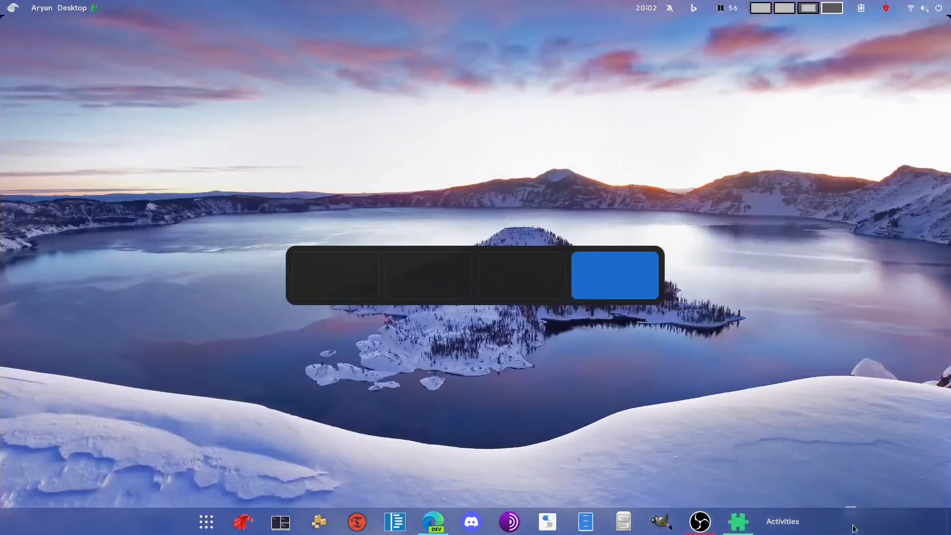
{"action": "scroll", "coordinate": [853, 529], "scroll_direction": "up", "scroll_amount": 1}
{"action": "scroll", "coordinate": [853, 529], "scroll_direction": "down", "scroll_amount": 1}
{"action": "scroll", "coordinate": [853, 529], "scroll_direction": "up", "scroll_amount": 1}
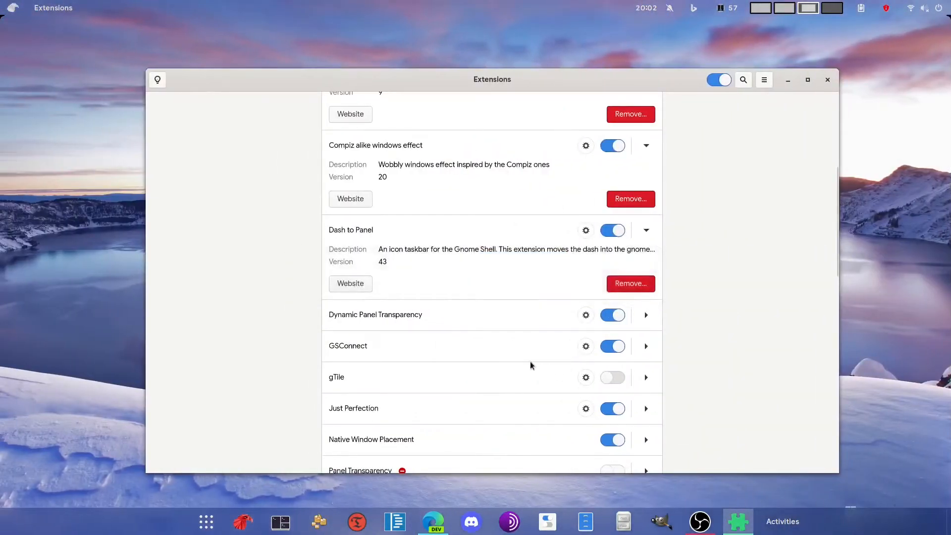
- Open the Just Perfection extension's settings and place the window over the middle of the Extensions window
{"action": "scroll", "coordinate": [531, 365], "scroll_direction": "down", "scroll_amount": 1}
{"action": "left_click", "coordinate": [586, 366]}
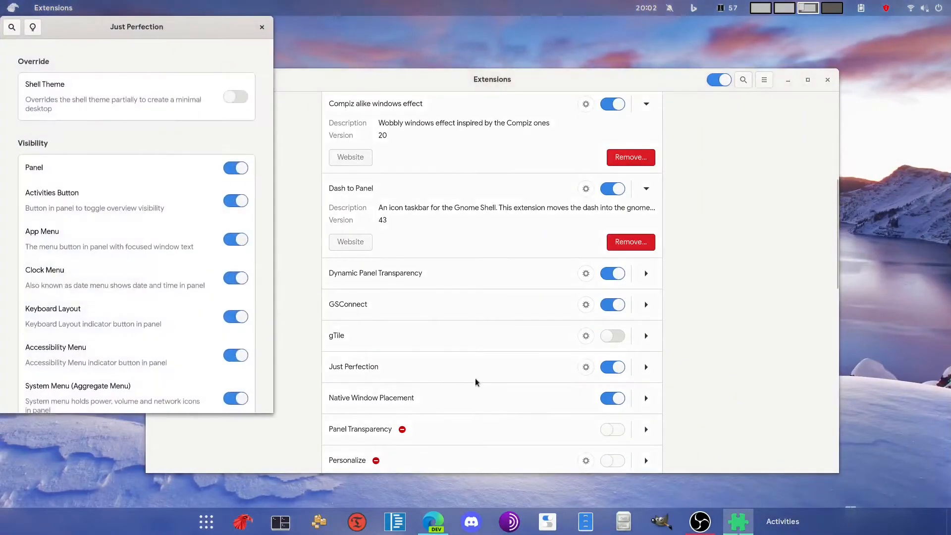
{"action": "left_click_drag", "start_coordinate": [91, 27], "coordinate": [452, 78]}
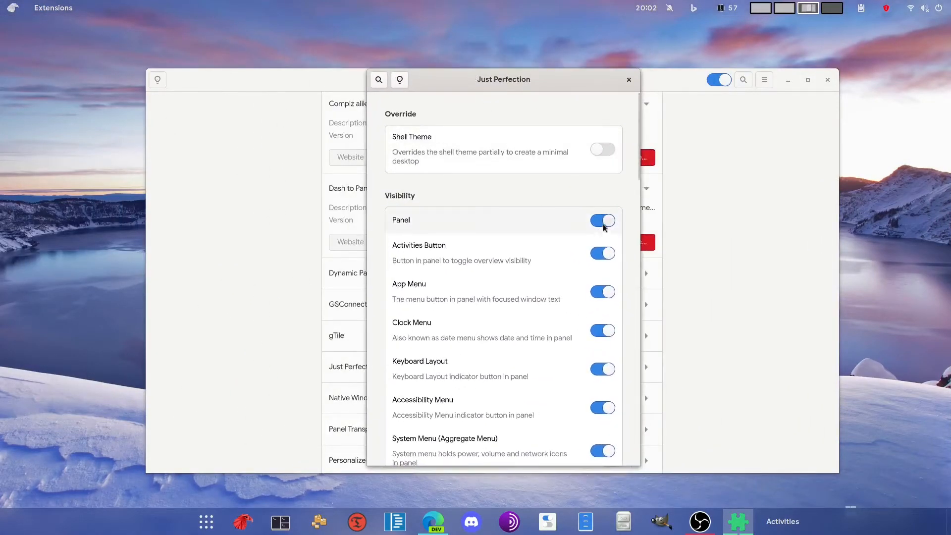
- Turn on the Search entry in Just Perfection's Visibility options and view it in the application grid
{"action": "scroll", "coordinate": [584, 224], "scroll_direction": "down", "scroll_amount": 3}
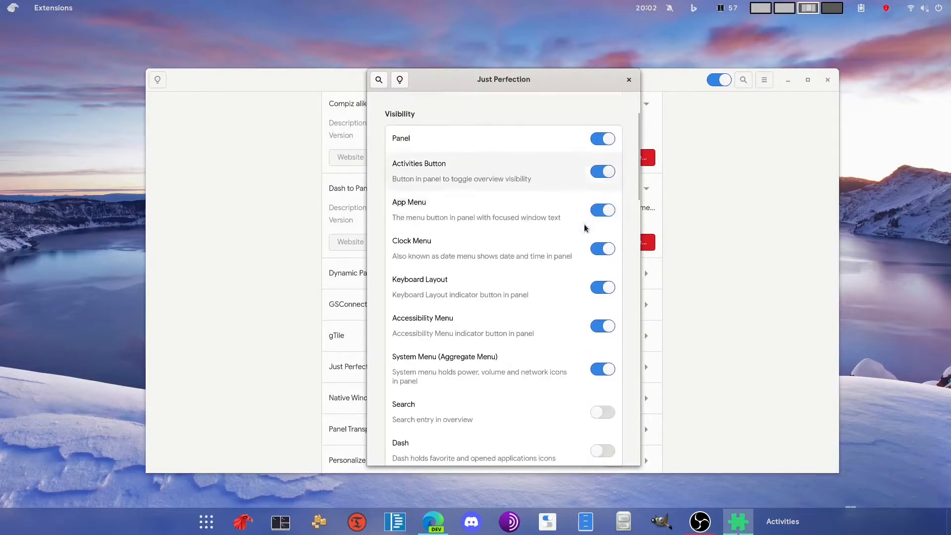
{"action": "scroll", "coordinate": [590, 193], "scroll_direction": "down", "scroll_amount": 2}
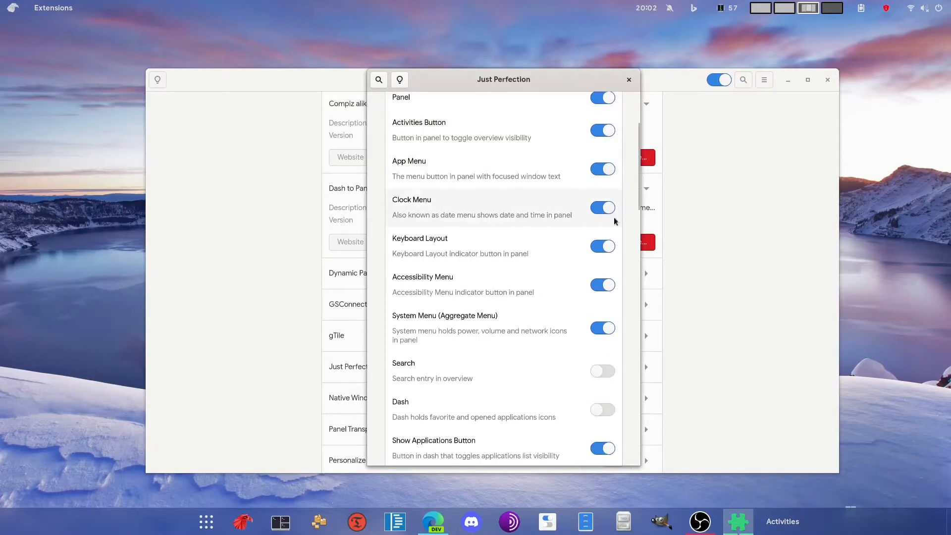
{"action": "scroll", "coordinate": [587, 271], "scroll_direction": "down", "scroll_amount": 2}
{"action": "scroll", "coordinate": [584, 275], "scroll_direction": "down", "scroll_amount": 2}
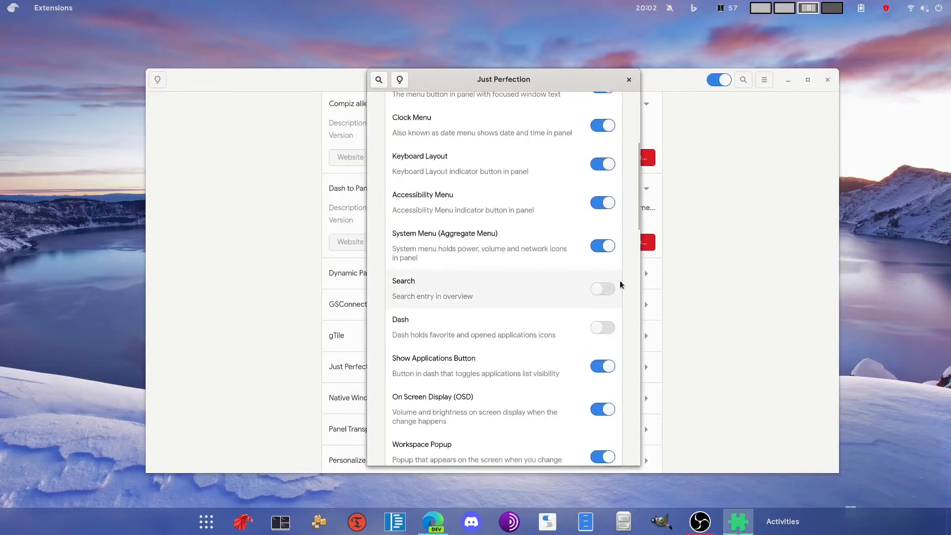
{"action": "left_click", "coordinate": [604, 287]}
{"action": "left_click", "coordinate": [204, 517]}
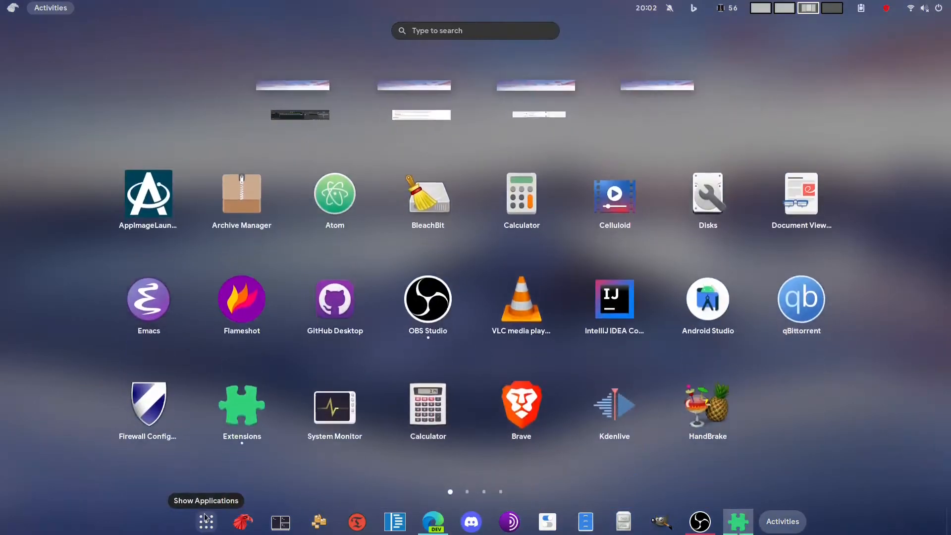
- Leave the application grid, search the activities overview for "exten" and open the Extensions result
{"action": "left_click", "coordinate": [206, 520]}
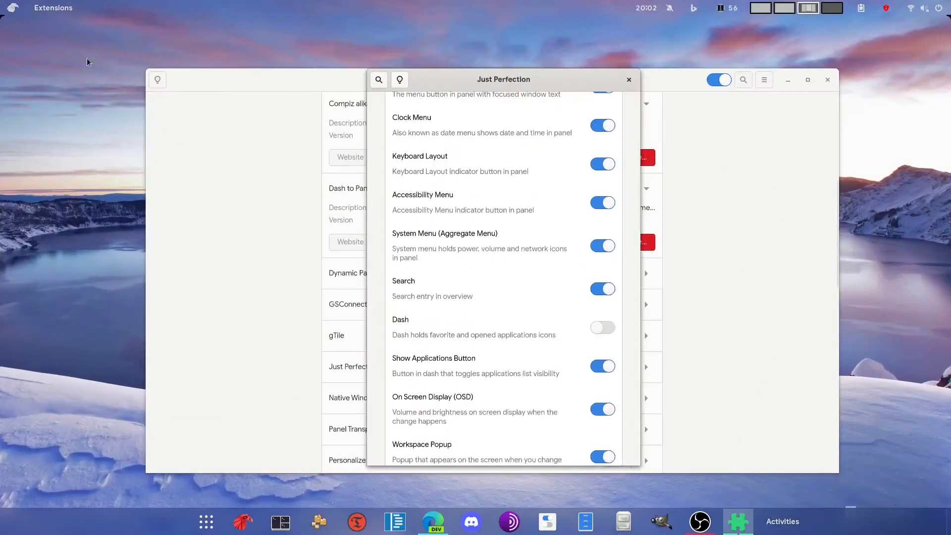
{"action": "mouse_move", "coordinate": [1, 0]}
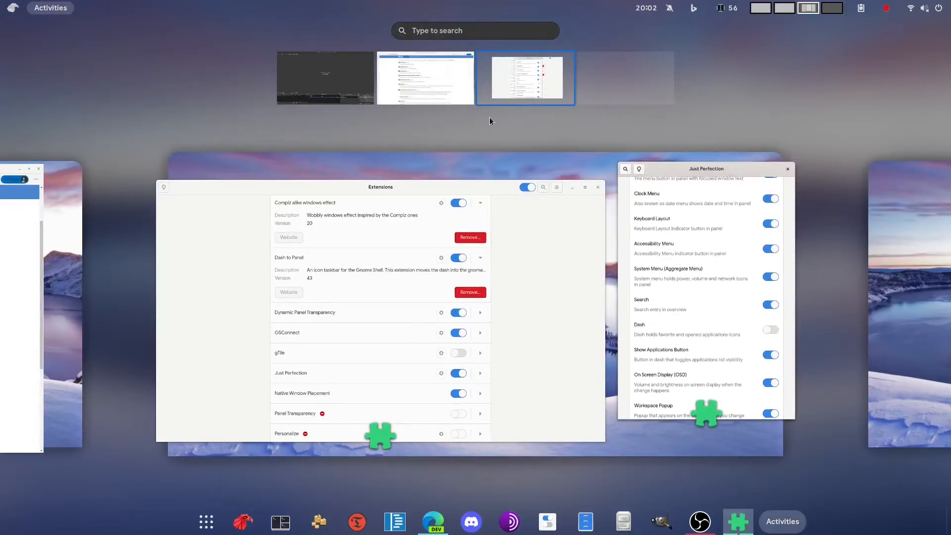
{"action": "type", "text": "exten"}
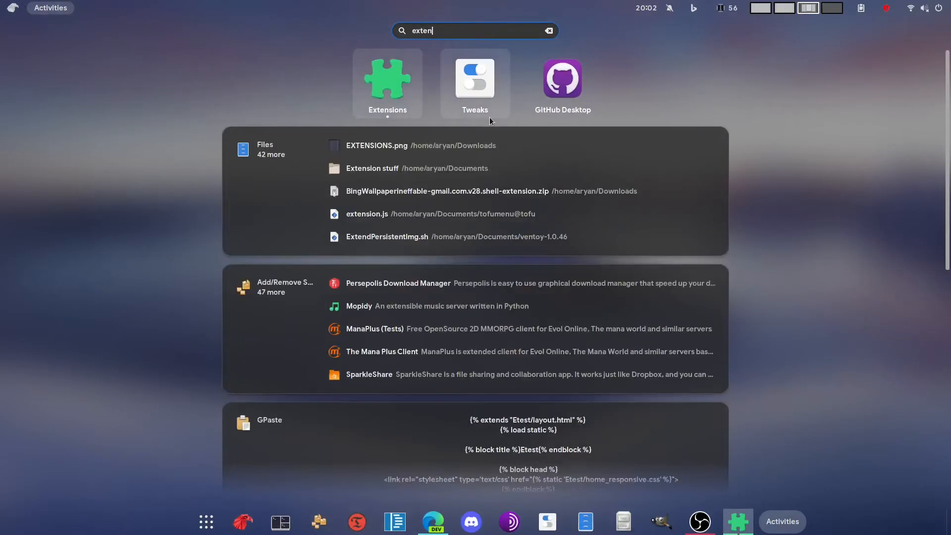
{"action": "key", "text": "Return"}
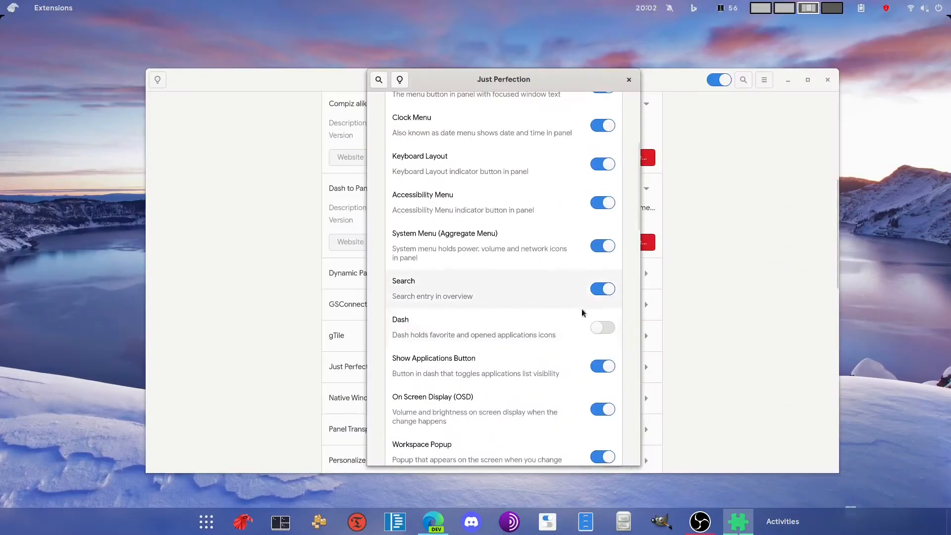
- Turn off the Search entry in Just Perfection's Visibility options, check the activities overview and return to the settings
{"action": "left_click", "coordinate": [604, 290]}
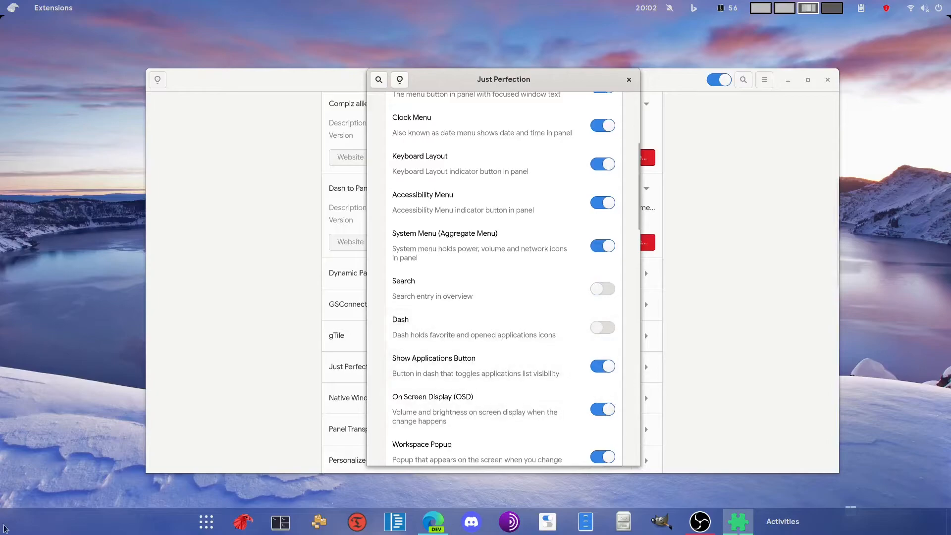
{"action": "key", "text": "super"}
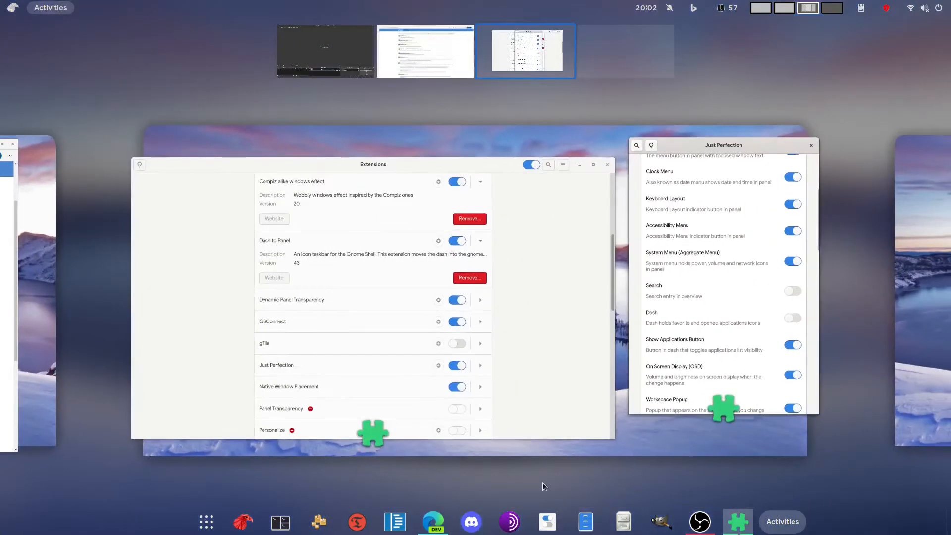
{"action": "left_click", "coordinate": [420, 375]}
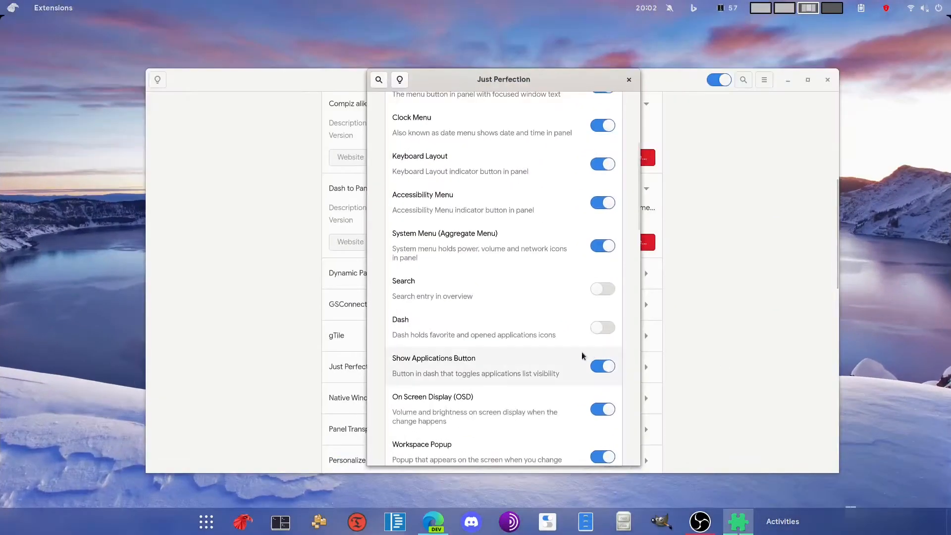
- Set Just Perfection's Workspace Switcher Size to Default and view the workspace thumbnails in the activities overview
{"action": "scroll", "coordinate": [561, 348], "scroll_direction": "down", "scroll_amount": 4}
{"action": "scroll", "coordinate": [559, 338], "scroll_direction": "down", "scroll_amount": 12}
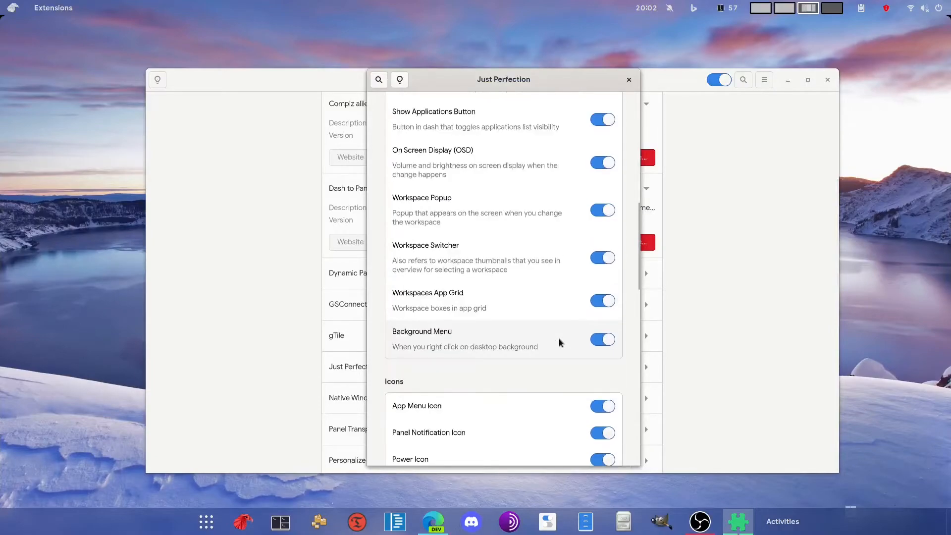
{"action": "scroll", "coordinate": [574, 322], "scroll_direction": "down", "scroll_amount": 4}
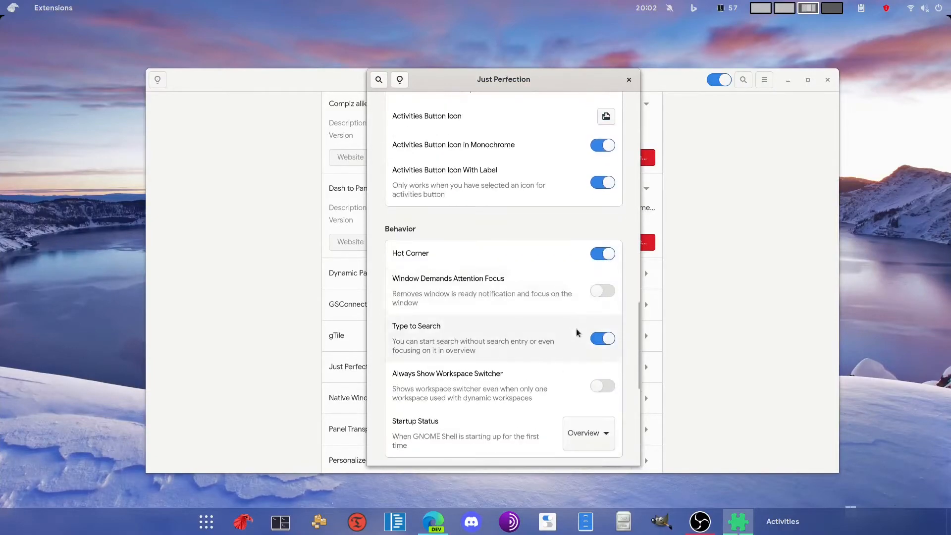
{"action": "scroll", "coordinate": [575, 331], "scroll_direction": "down", "scroll_amount": 5}
{"action": "scroll", "coordinate": [576, 332], "scroll_direction": "down", "scroll_amount": 4}
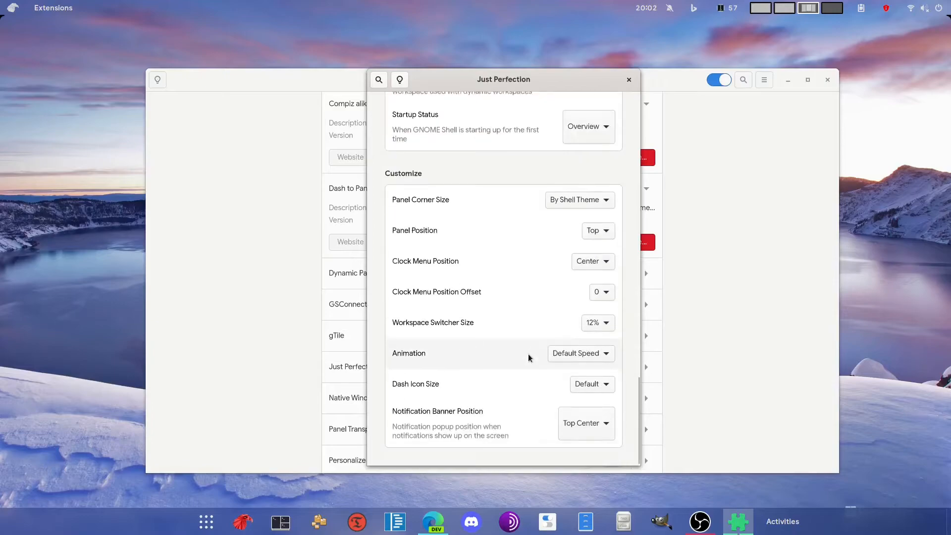
{"action": "left_click", "coordinate": [599, 325]}
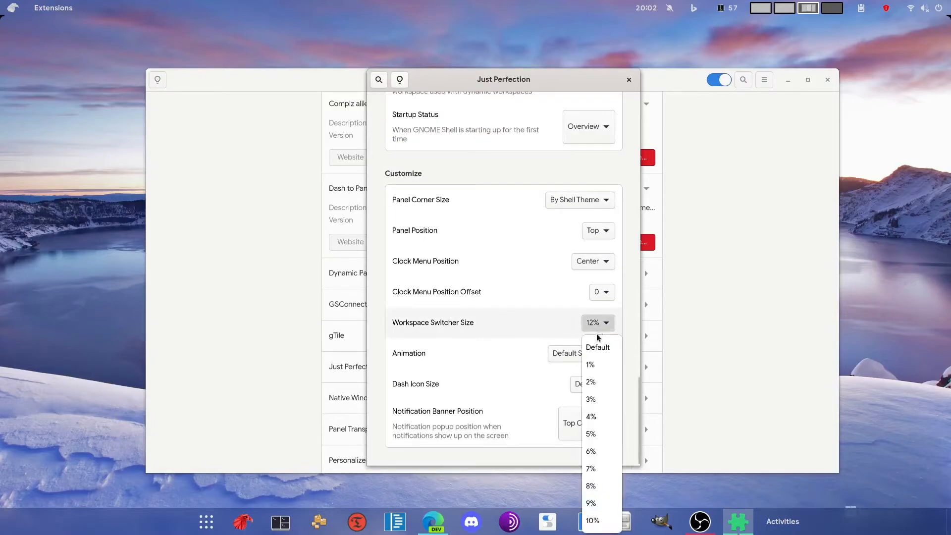
{"action": "left_click", "coordinate": [600, 348]}
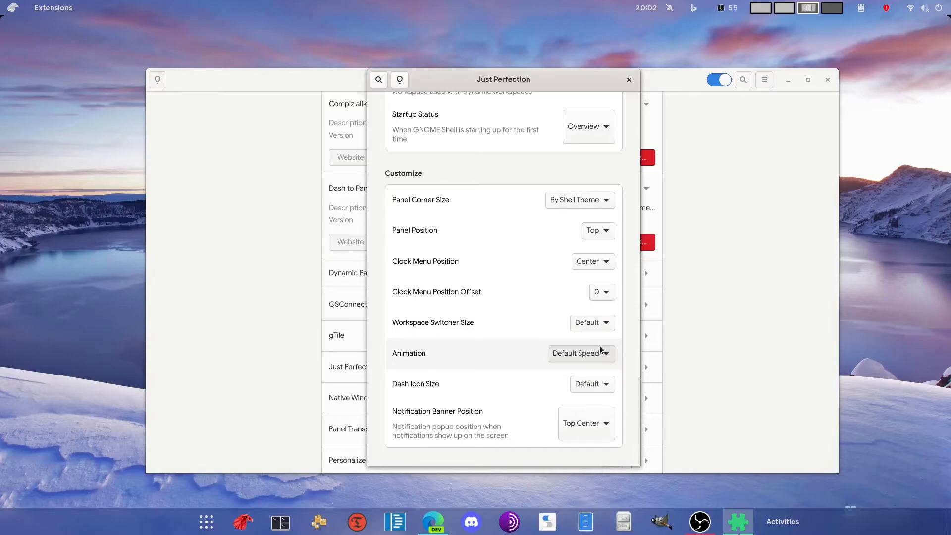
{"action": "key", "text": "super"}
{"action": "left_click", "coordinate": [751, 206]}
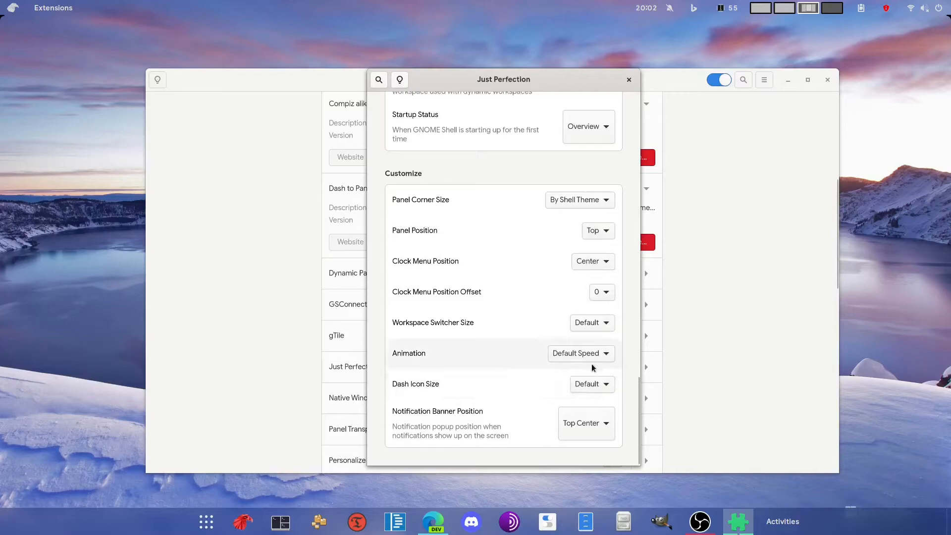
- Set the Workspace Switcher Size to 12% and check the Dash Icon Size and Animation choices without changing them
{"action": "left_click", "coordinate": [596, 384]}
{"action": "left_click", "coordinate": [518, 378]}
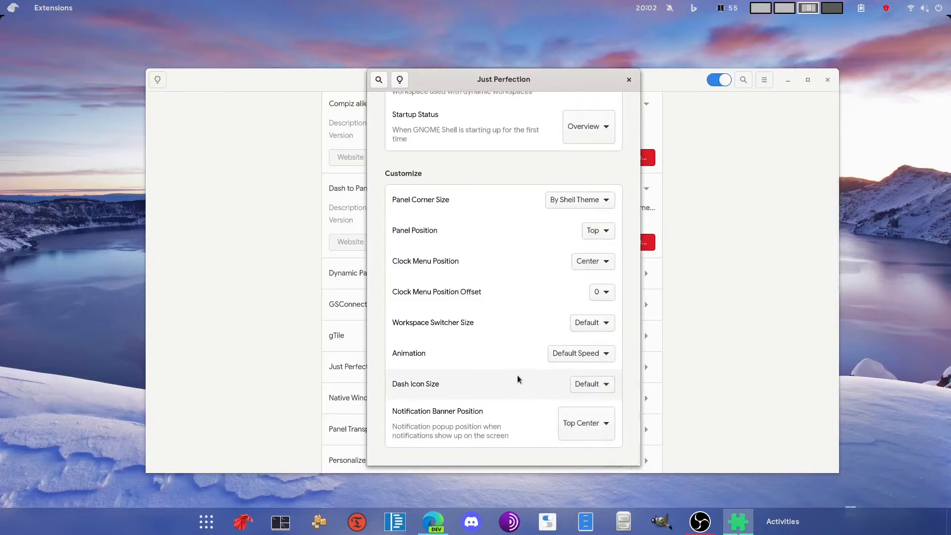
{"action": "left_click", "coordinate": [600, 323]}
{"action": "scroll", "coordinate": [591, 479], "scroll_direction": "down", "scroll_amount": 3}
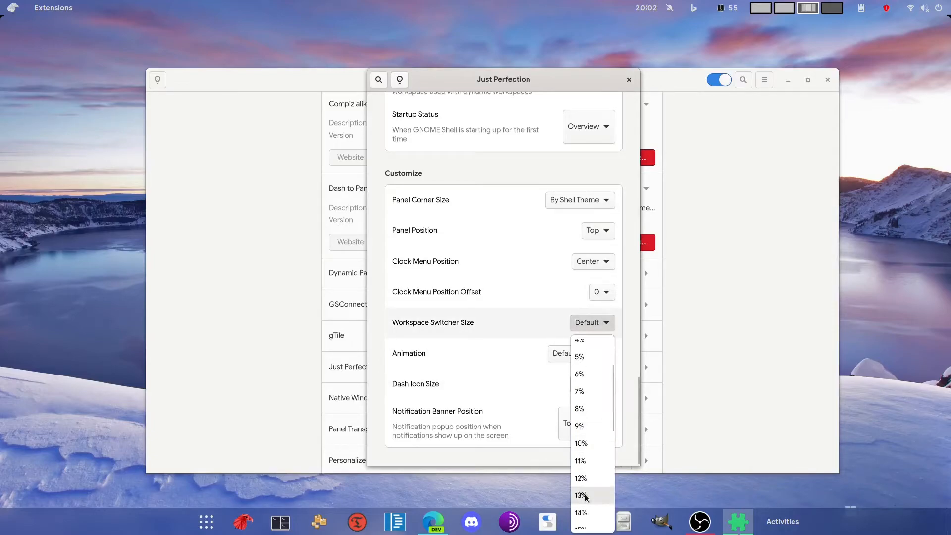
{"action": "left_click", "coordinate": [581, 478]}
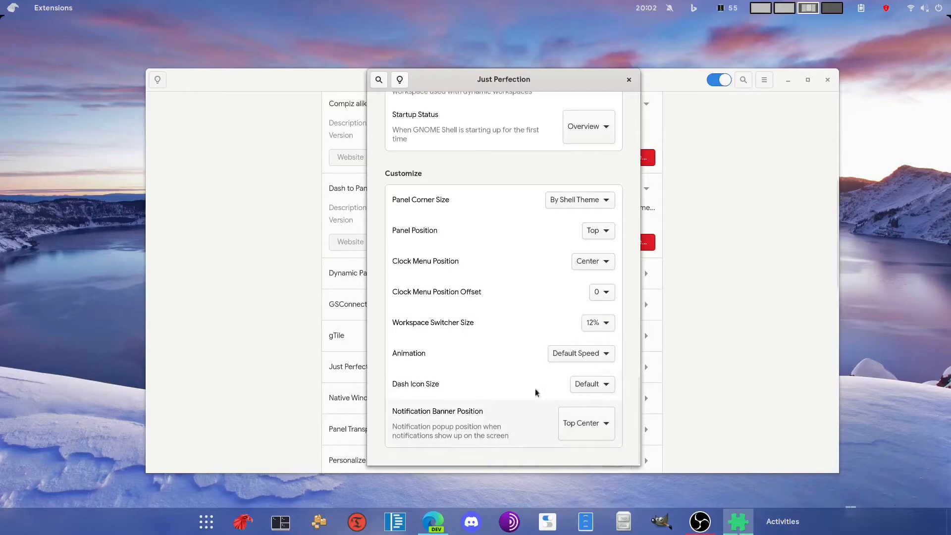
{"action": "left_click", "coordinate": [562, 357]}
{"action": "left_click", "coordinate": [470, 366]}
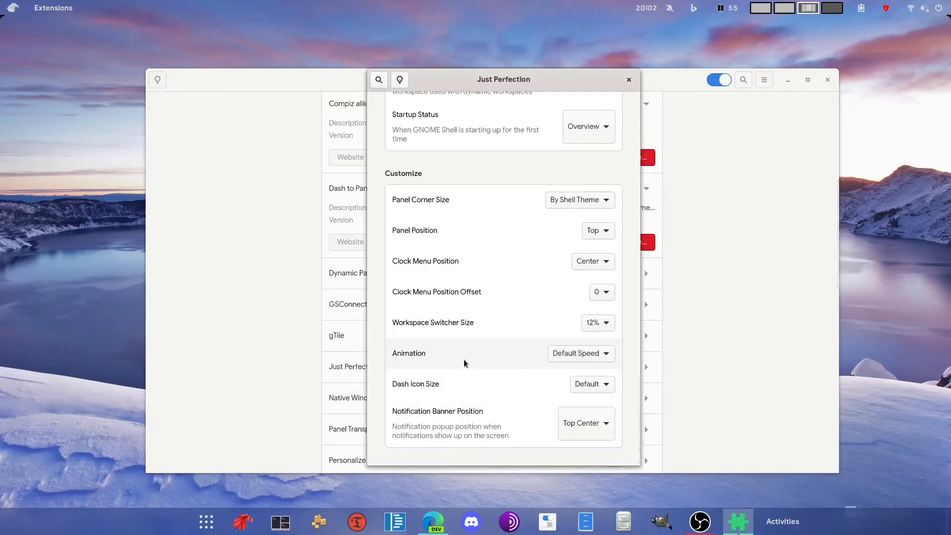
- Close the Just Perfection settings and look through the remaining extensions down to the end of the Built-In list
{"action": "left_click_drag", "start_coordinate": [526, 76], "coordinate": [487, 63]}
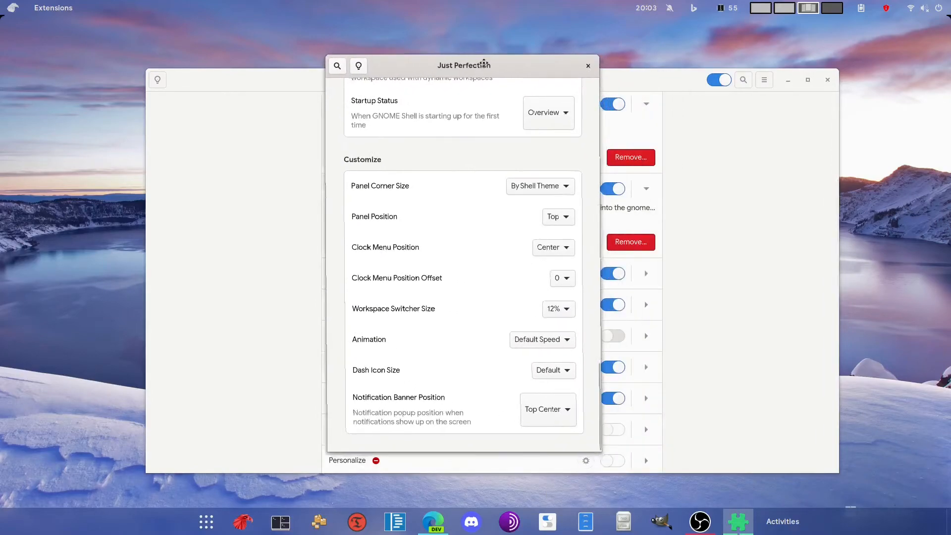
{"action": "left_click", "coordinate": [590, 66]}
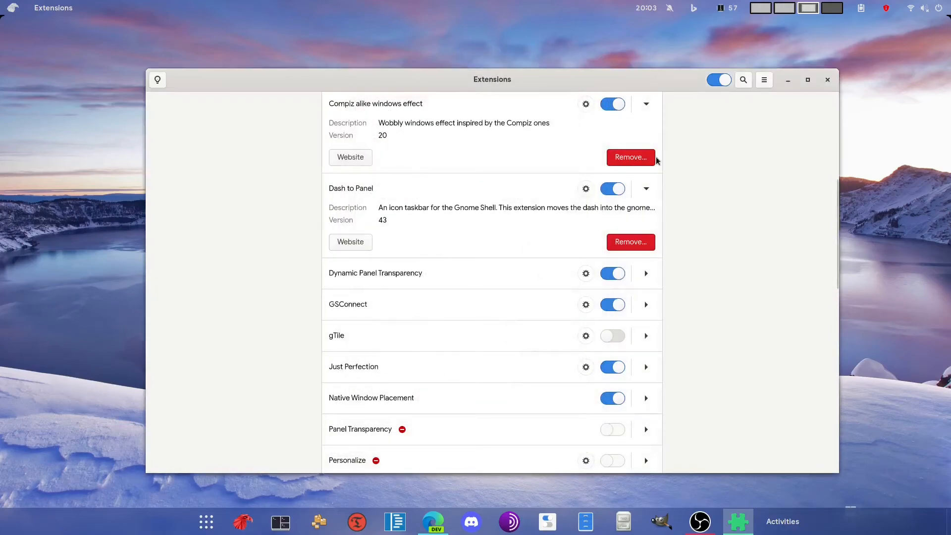
{"action": "scroll", "coordinate": [712, 239], "scroll_direction": "down", "scroll_amount": 15}
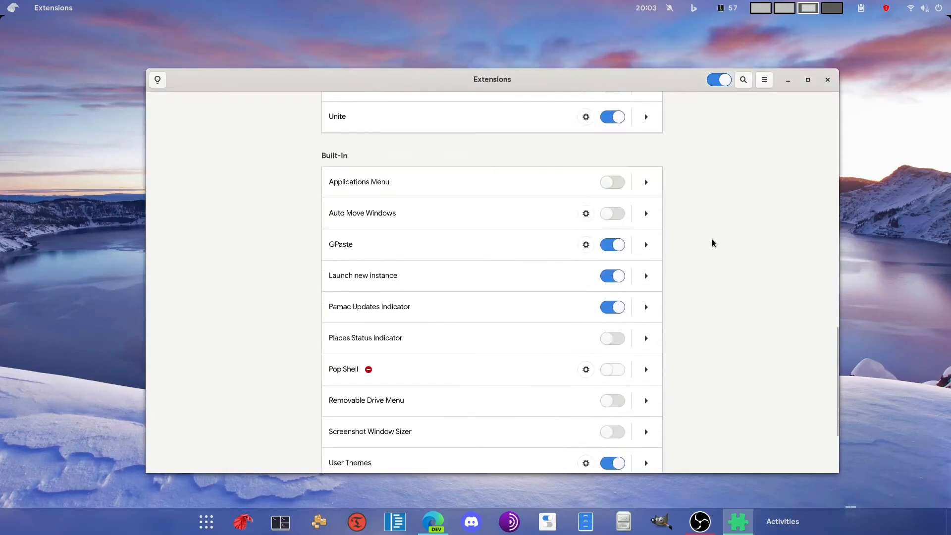
{"action": "scroll", "coordinate": [711, 239], "scroll_direction": "down", "scroll_amount": 1}
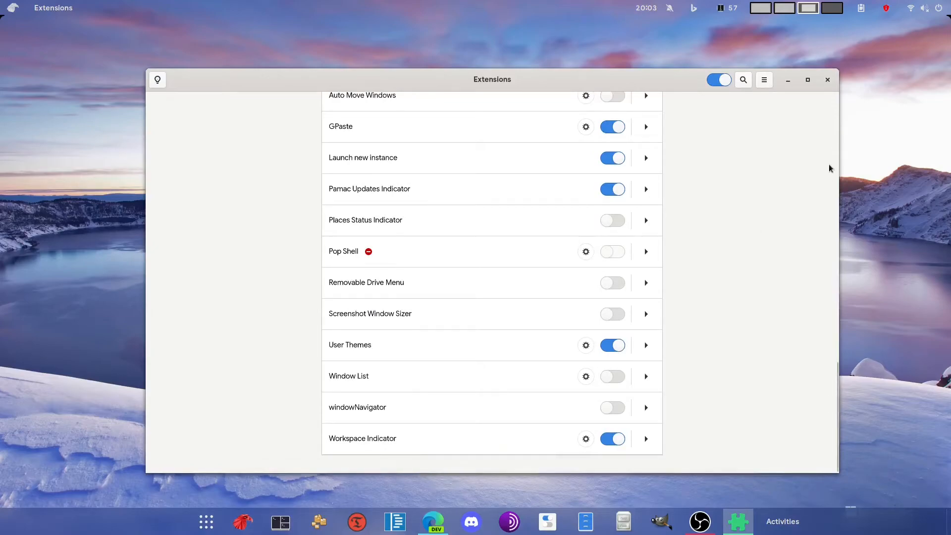
{"action": "key", "text": "super"}
{"action": "key", "text": "super"}
{"action": "key", "text": "alt+F2"}
{"action": "key", "text": "Escape"}
- Search the activities overview for "tweaks" and launch Tweaks
{"action": "key", "text": "super"}
{"action": "type", "text": "tweaks"}
{"action": "key", "text": "Return"}
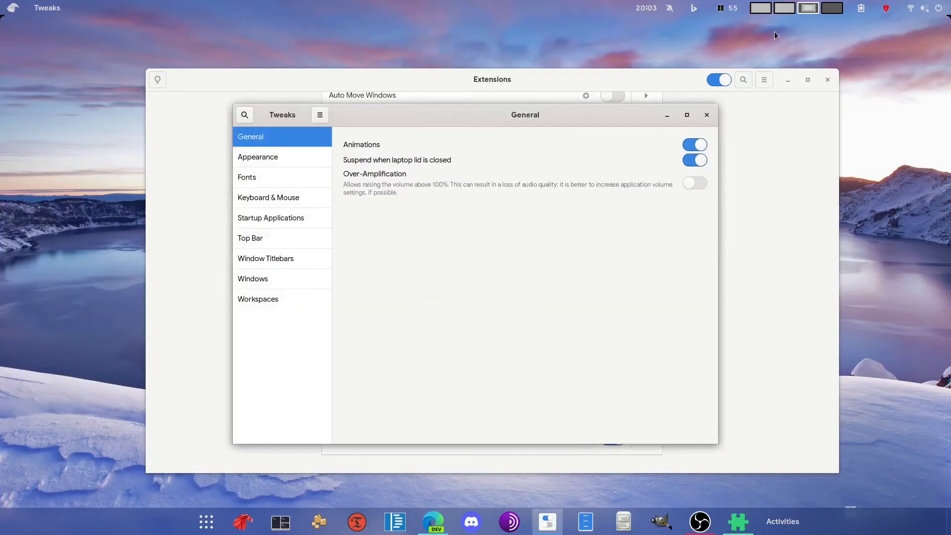
- Set the Applications theme to NewSur8-dark-purple in the Appearance settings of Tweaks
{"action": "left_click", "coordinate": [257, 164]}
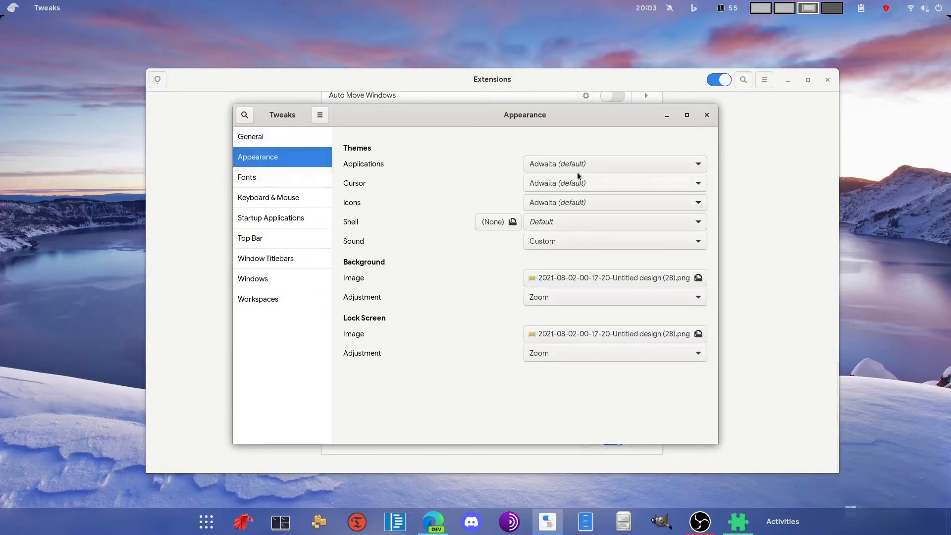
{"action": "left_click_drag", "start_coordinate": [572, 119], "coordinate": [569, 99]}
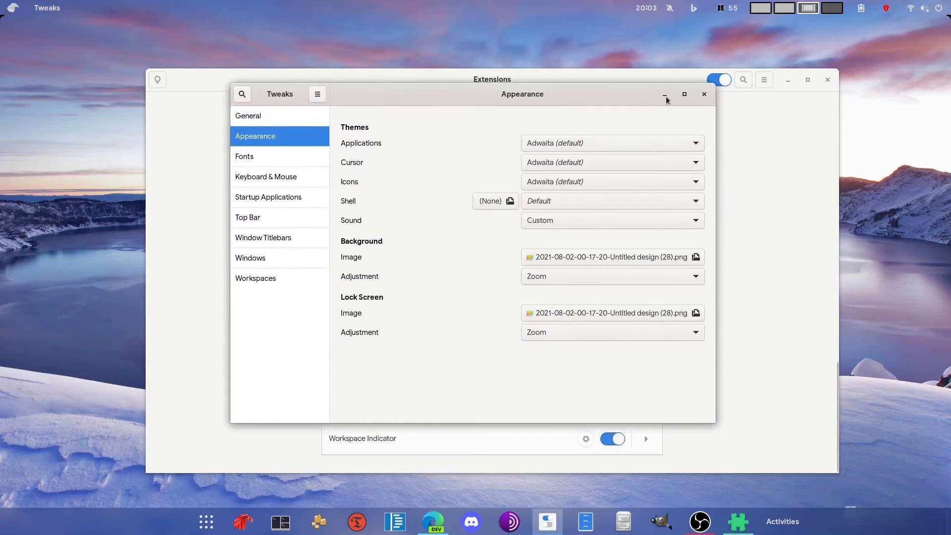
{"action": "left_click", "coordinate": [585, 143]}
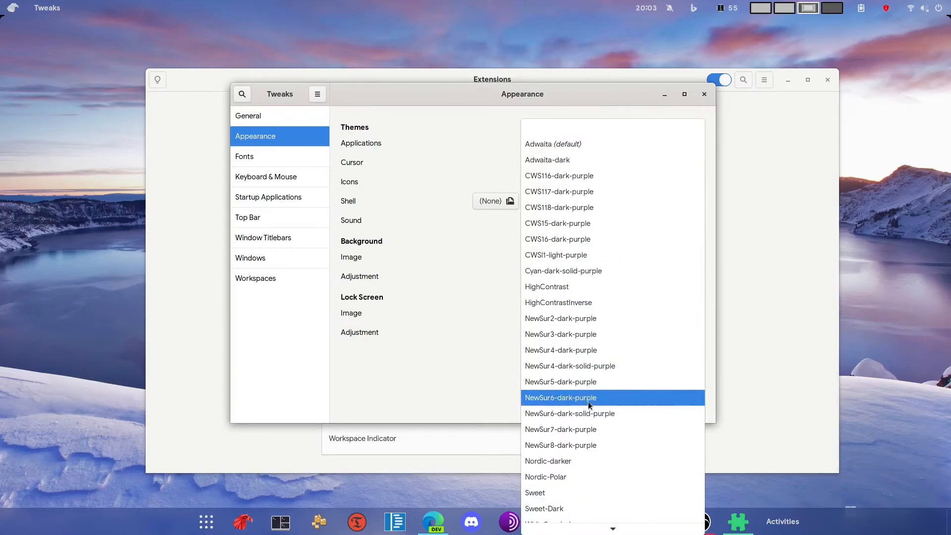
{"action": "left_click", "coordinate": [577, 444]}
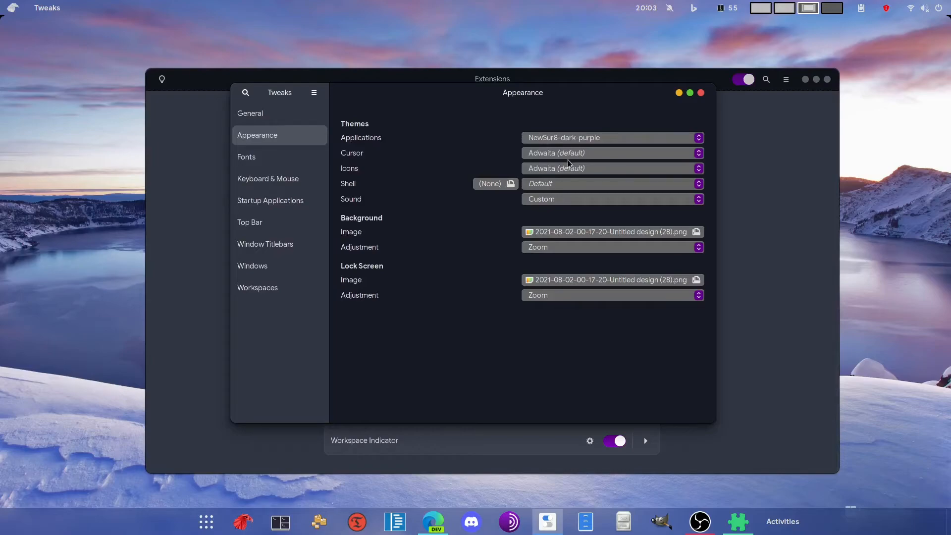
- Apply the NewSur8-dark-purple Shell theme, switching once to Default and back to compare the two
{"action": "left_click", "coordinate": [570, 183]}
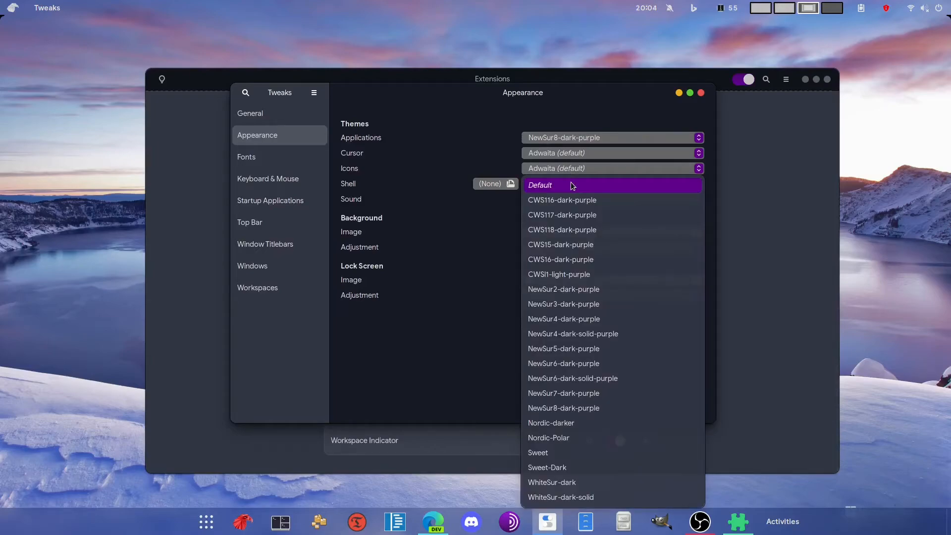
{"action": "key", "text": "Escape"}
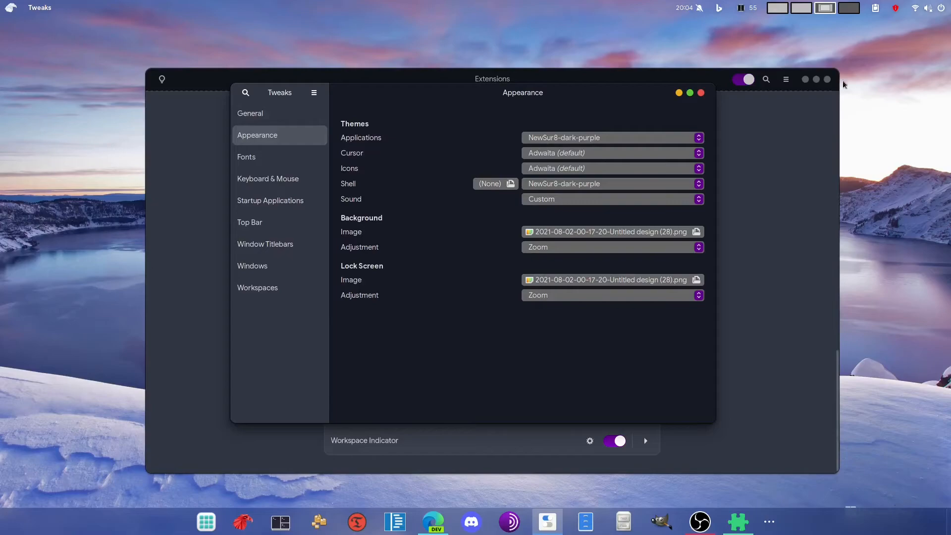
{"action": "left_click", "coordinate": [549, 186]}
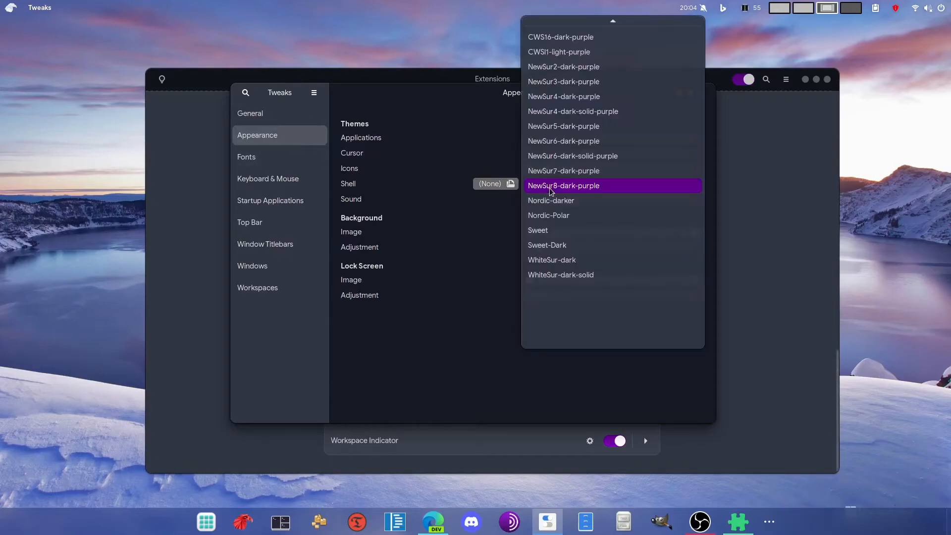
{"action": "left_click", "coordinate": [553, 27]}
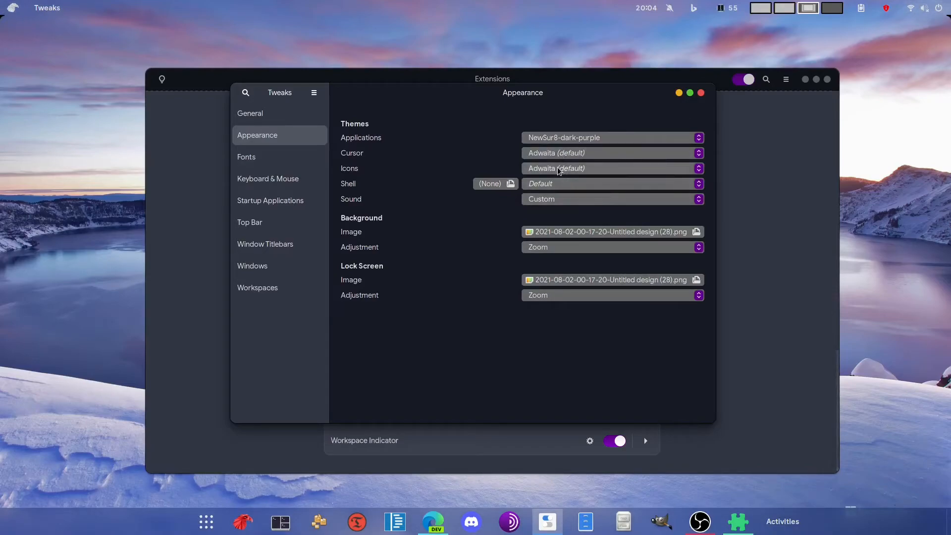
{"action": "left_click", "coordinate": [560, 183]}
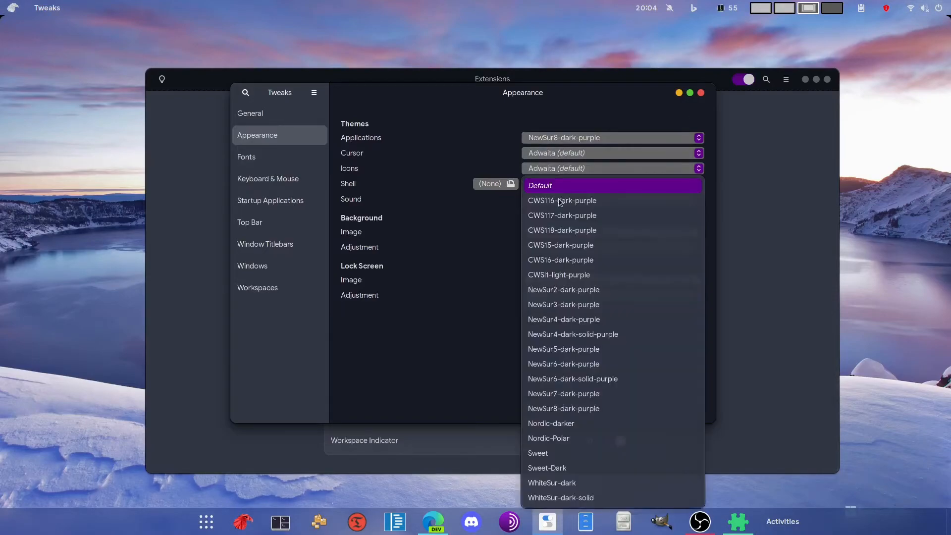
{"action": "key", "text": "Escape"}
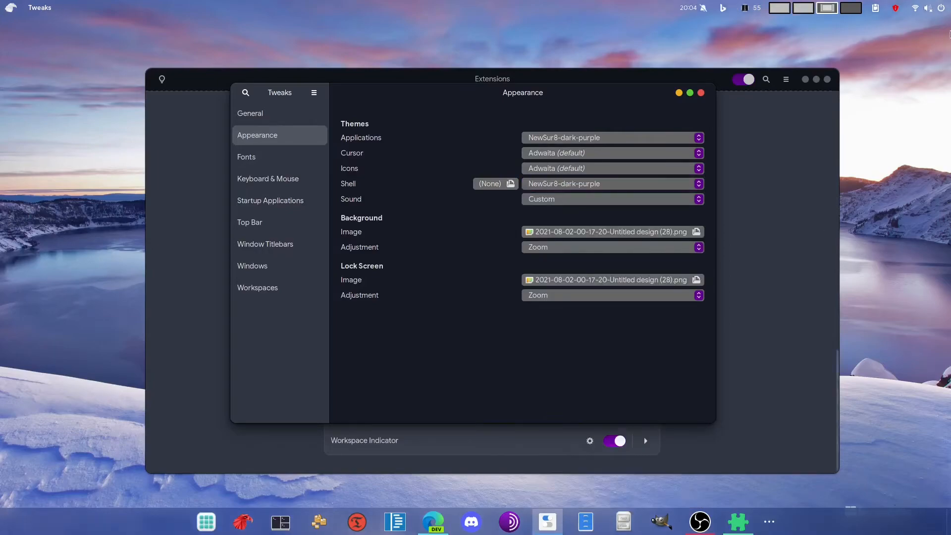
- View the calendar and system menu in the new Shell theme, and expand the audio output list
{"action": "left_click", "coordinate": [685, 7]}
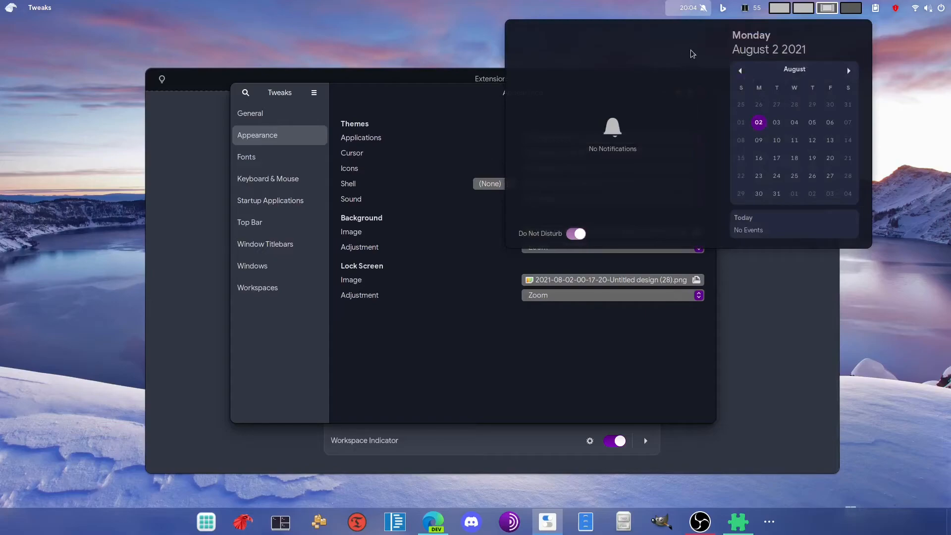
{"action": "left_click", "coordinate": [926, 7]}
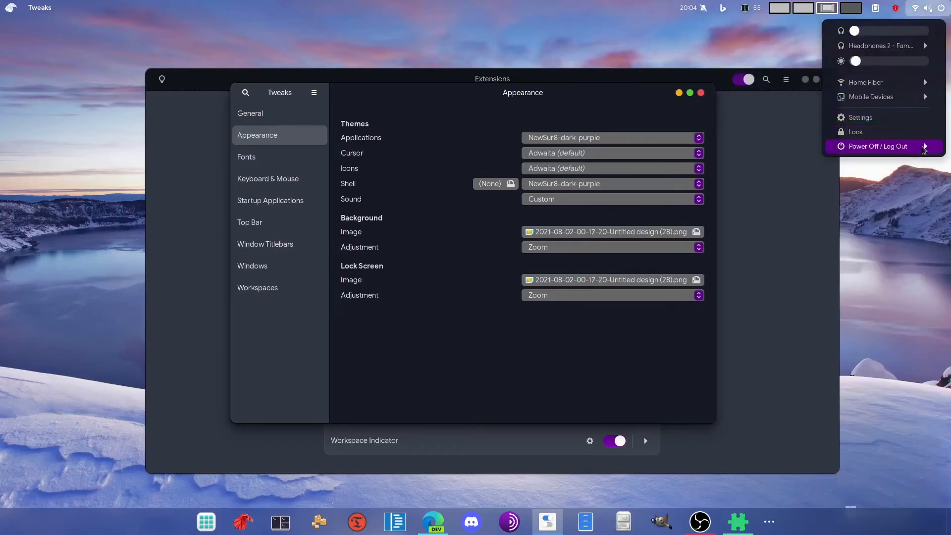
{"action": "left_click", "coordinate": [913, 49]}
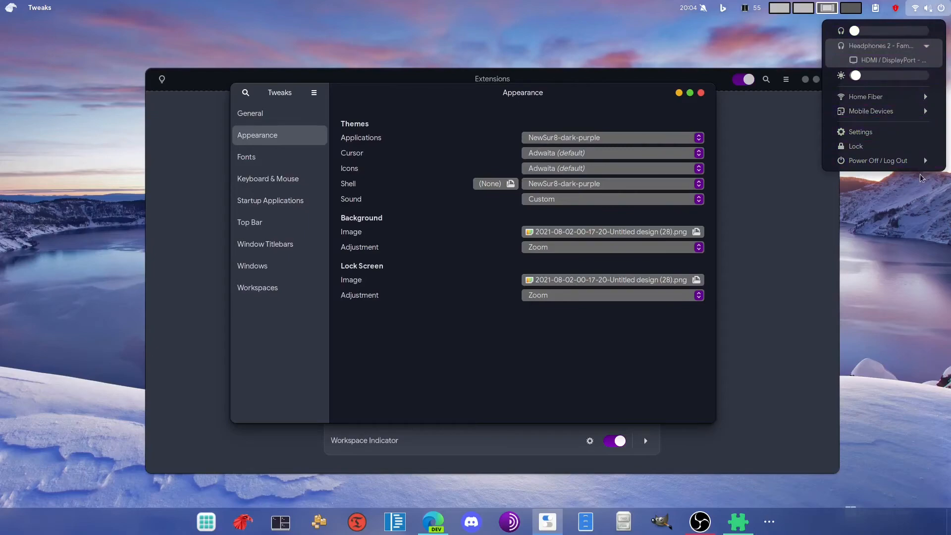
- View the top bar's application menu for Tweaks, and maximize and restore the Tweaks window to check the Shell theme
{"action": "left_click", "coordinate": [830, 227]}
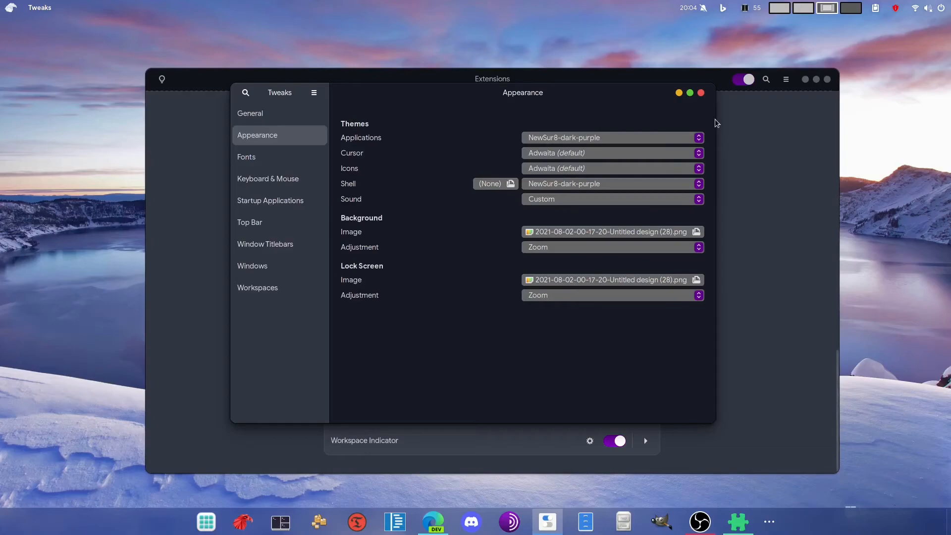
{"action": "left_click", "coordinate": [14, 5]}
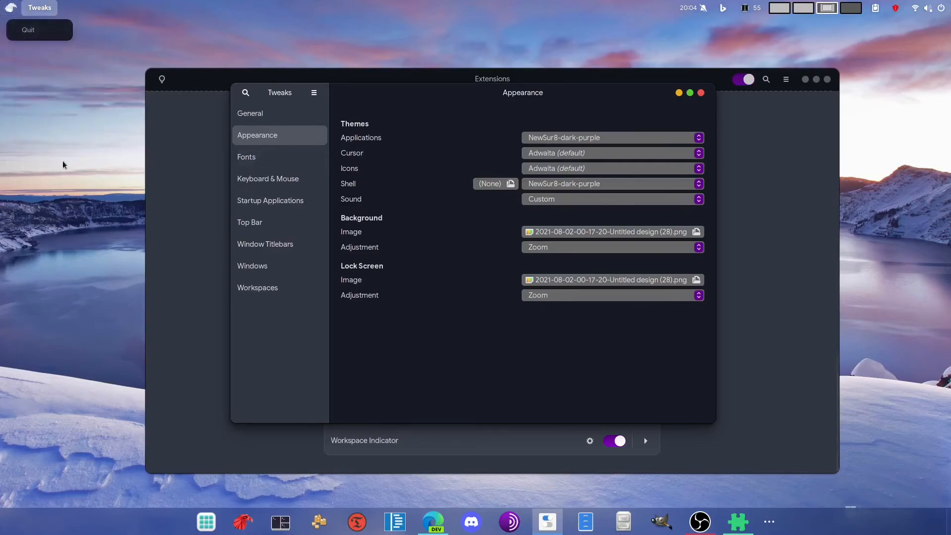
{"action": "left_click", "coordinate": [159, 157]}
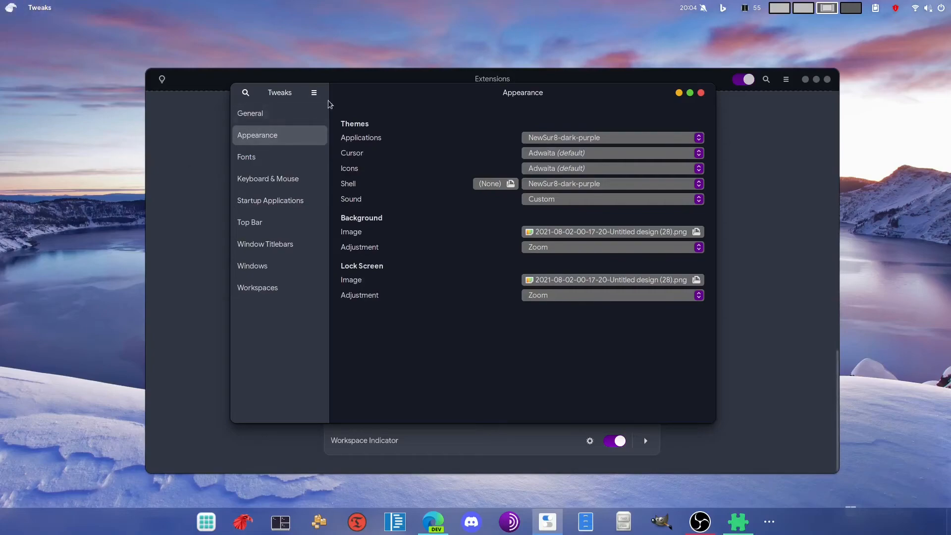
{"action": "double_click", "coordinate": [382, 96]}
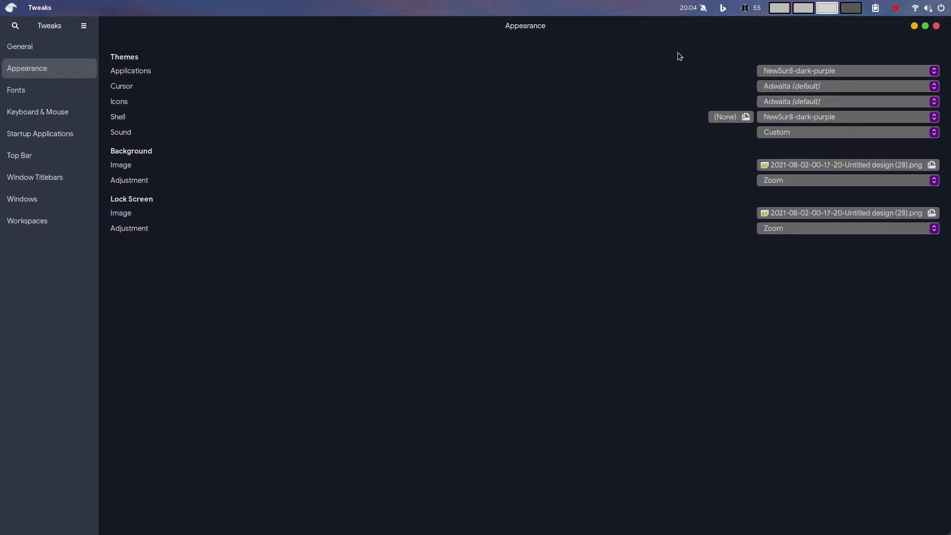
{"action": "double_click", "coordinate": [645, 33]}
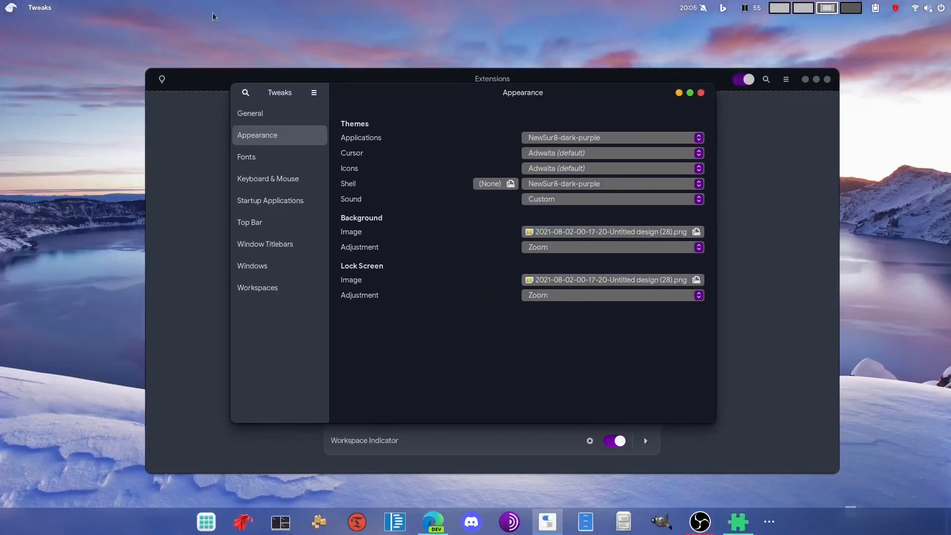
- Set the Icons theme to BeautyLine and view the new icons in the application grid
{"action": "left_click", "coordinate": [625, 171]}
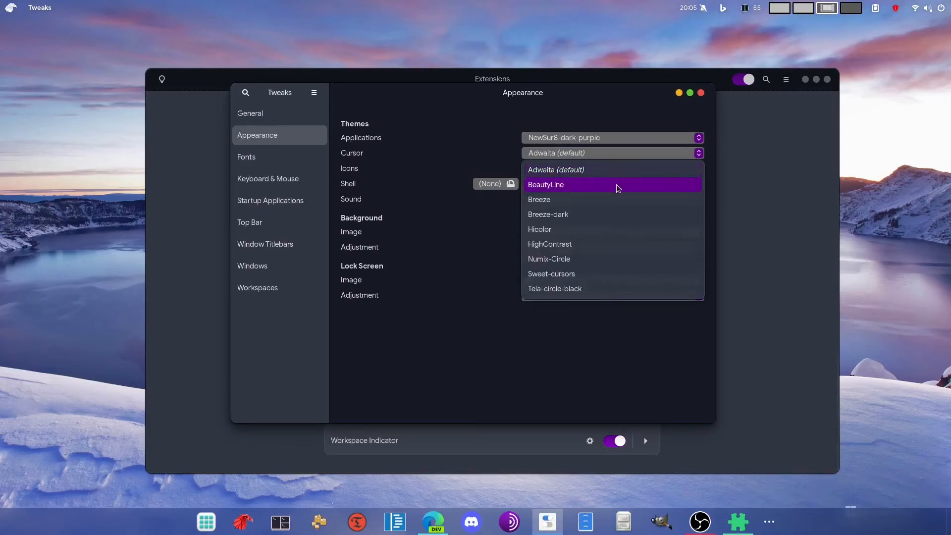
{"action": "left_click", "coordinate": [616, 185]}
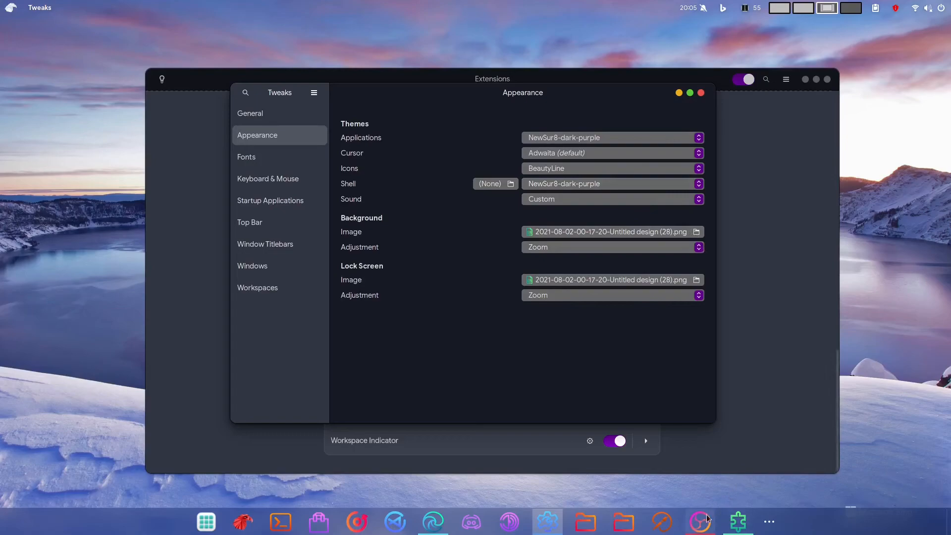
{"action": "left_click", "coordinate": [221, 510]}
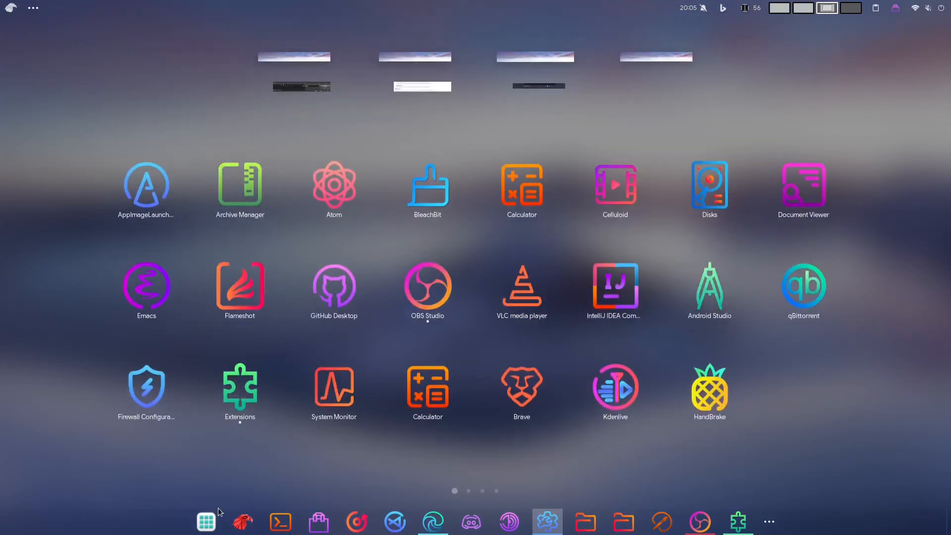
{"action": "left_click", "coordinate": [218, 507]}
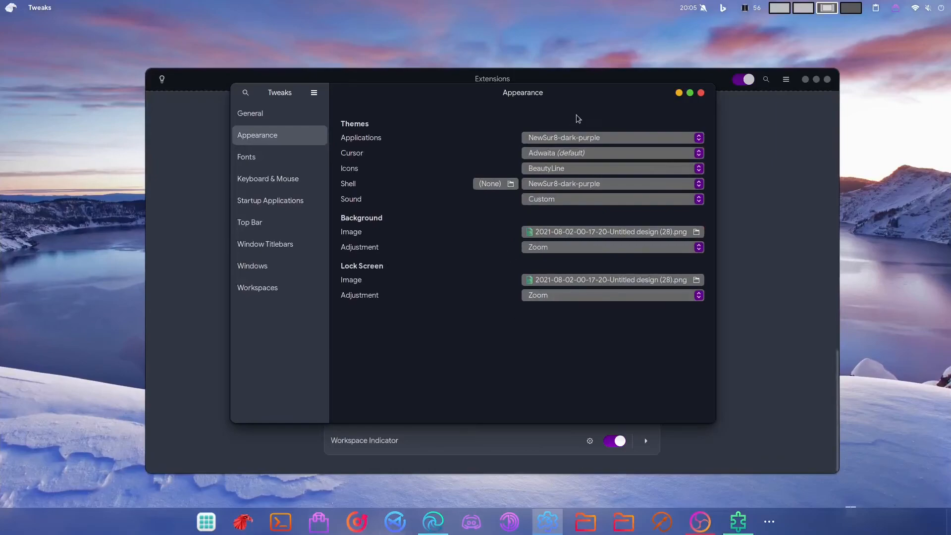
- Set the Cursor theme to Sweet-cursors and reposition the Tweaks window
{"action": "left_click", "coordinate": [549, 157]}
{"action": "left_click", "coordinate": [554, 173]}
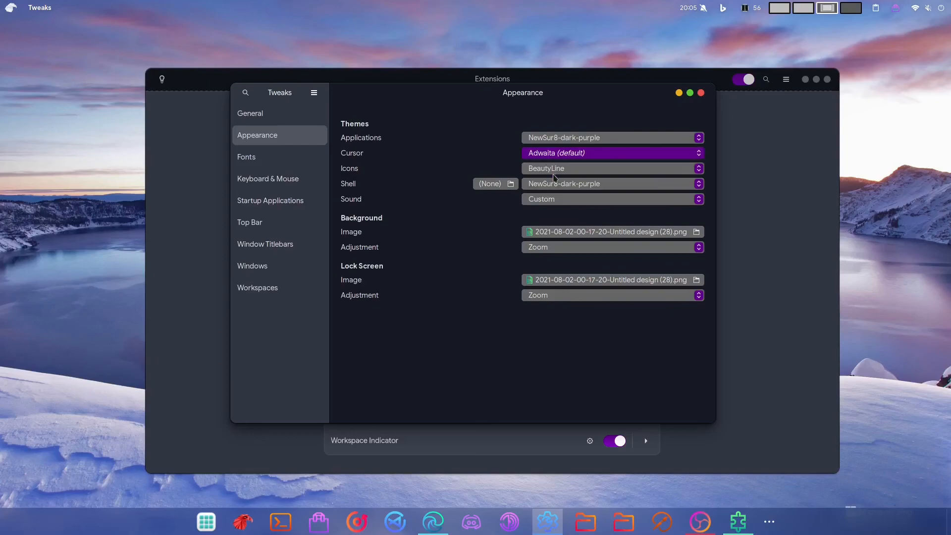
{"action": "left_click_drag", "start_coordinate": [453, 101], "coordinate": [406, 109]}
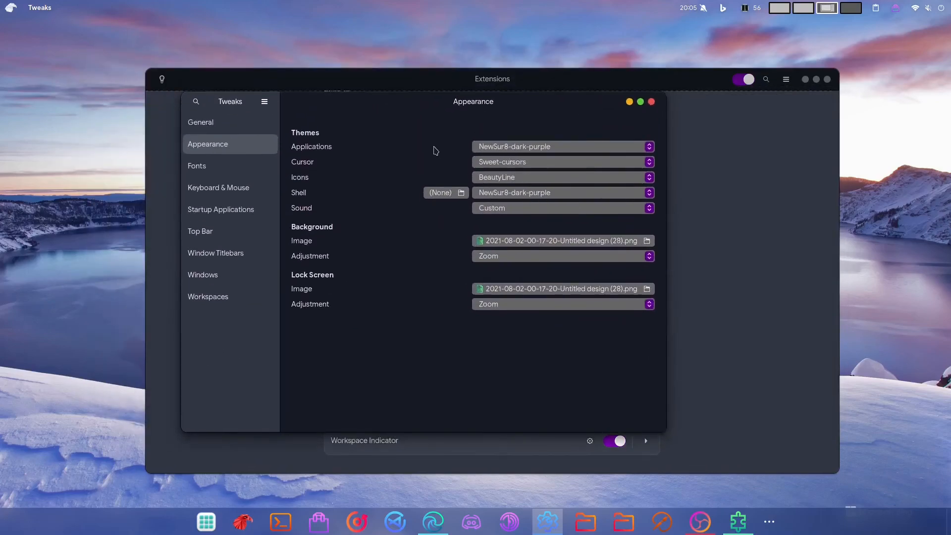
{"action": "left_click", "coordinate": [511, 163]}
{"action": "left_click", "coordinate": [509, 144]}
{"action": "left_click", "coordinate": [510, 162]}
{"action": "left_click", "coordinate": [511, 179]}
- Bring the Extensions window forward, collapse the Bing Wallpaper details in the Manually Installed list, and reposition the window
{"action": "left_click", "coordinate": [743, 233]}
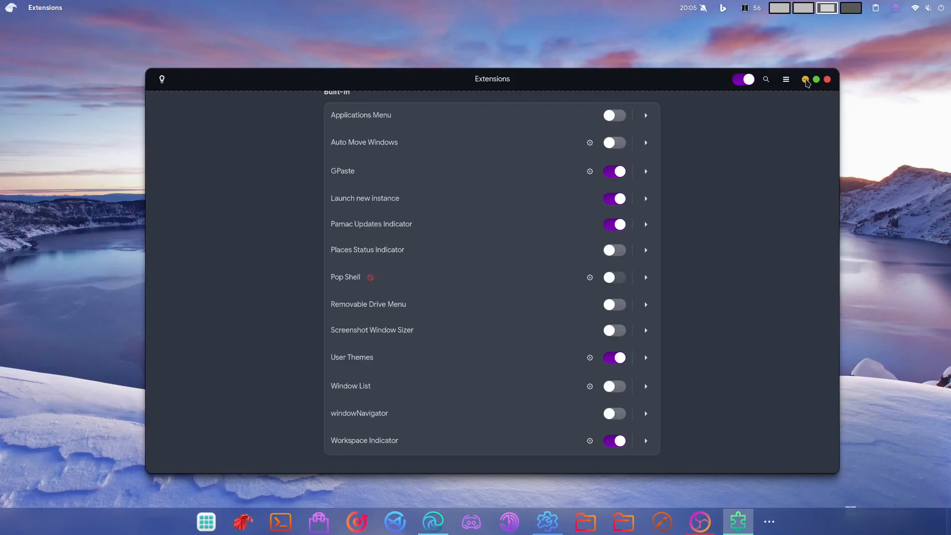
{"action": "scroll", "coordinate": [738, 259], "scroll_direction": "up", "scroll_amount": 15}
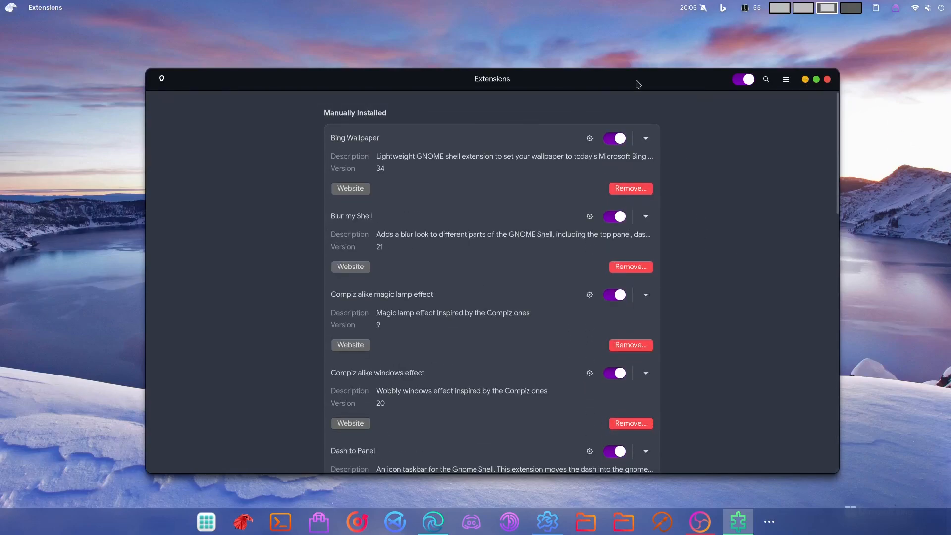
{"action": "left_click", "coordinate": [646, 138]}
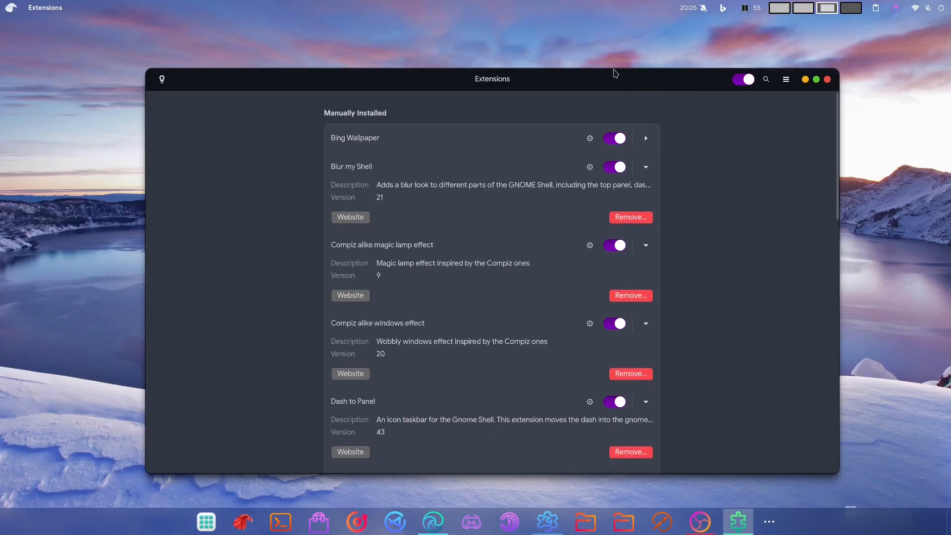
{"action": "left_click_drag", "start_coordinate": [621, 81], "coordinate": [651, 65]}
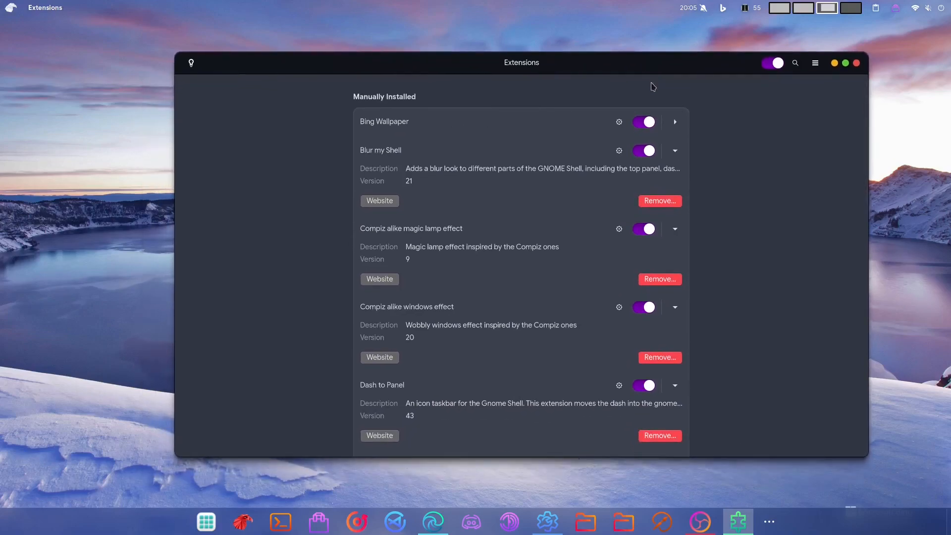